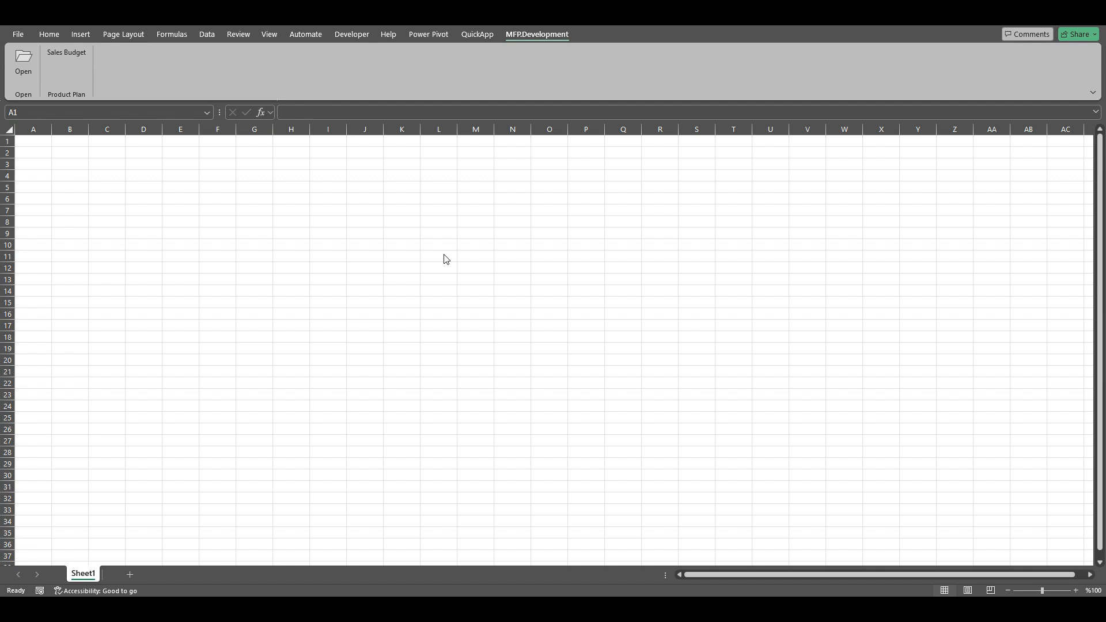
Open the Sales Budget workspace and load its data for TR Retail, season 22SS and brand Polar Wear
left_click(57, 53)
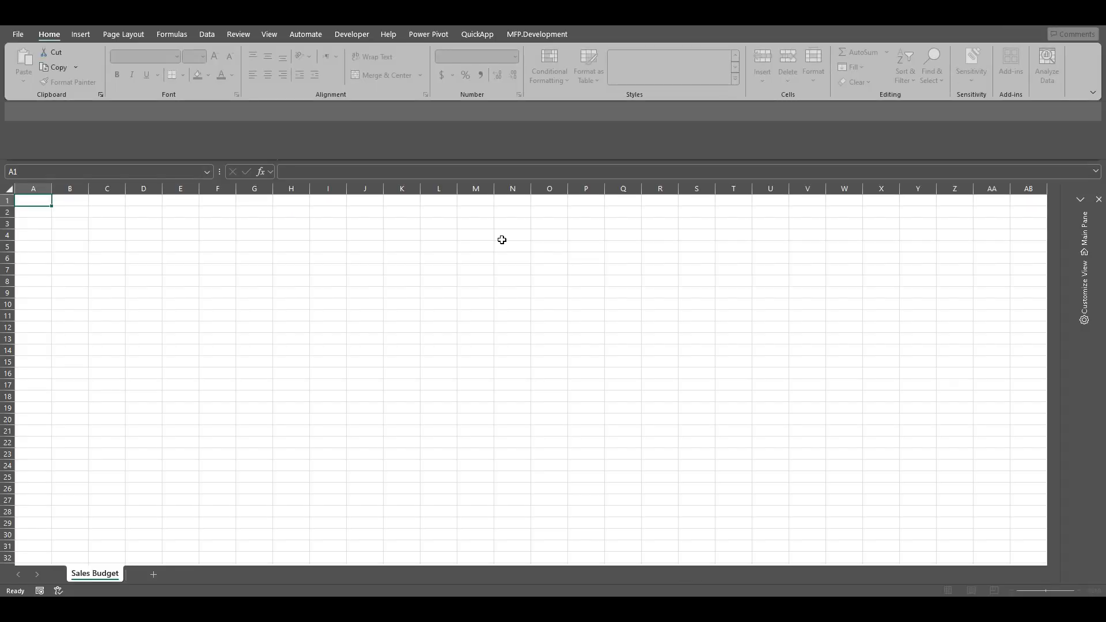
left_click(1086, 236)
left_click(1085, 242)
left_click(1080, 239)
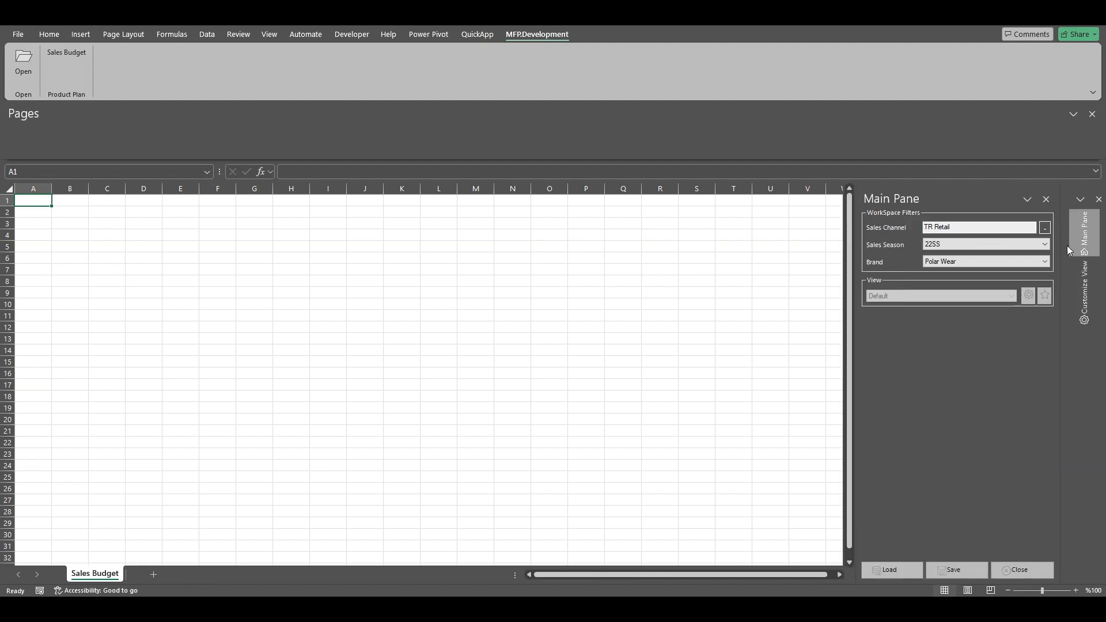
left_click(892, 569)
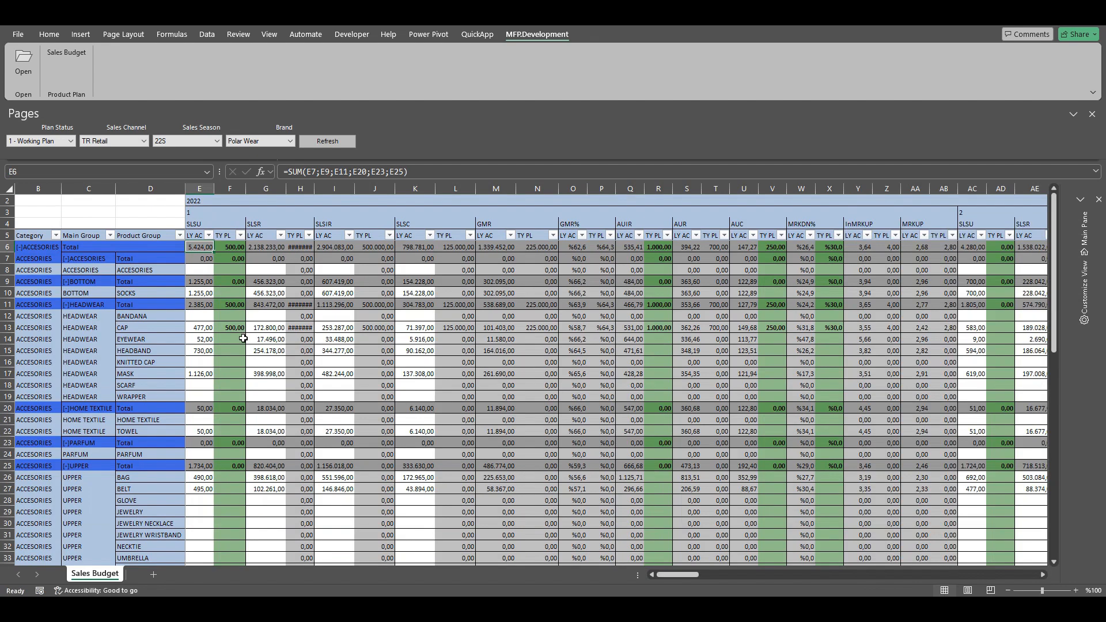
Examine the TY PL values for SLSU, AUIR, AUC, MRKDN% and SLSR in the BLOUSON row of the textile upper group
scroll(243, 339, "down", 14)
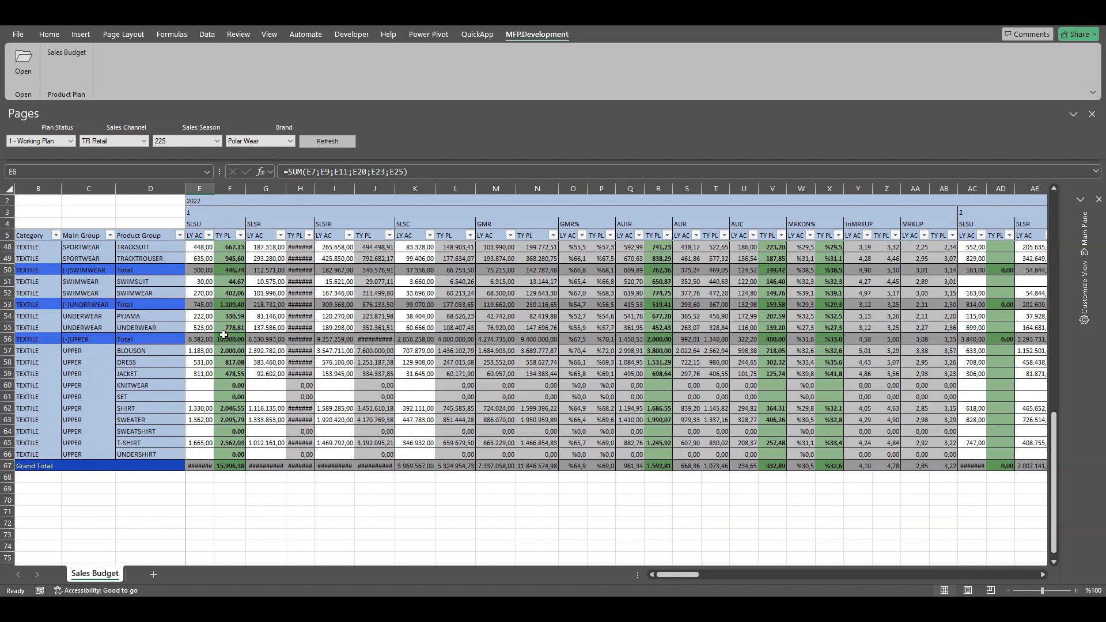
double_click(315, 189)
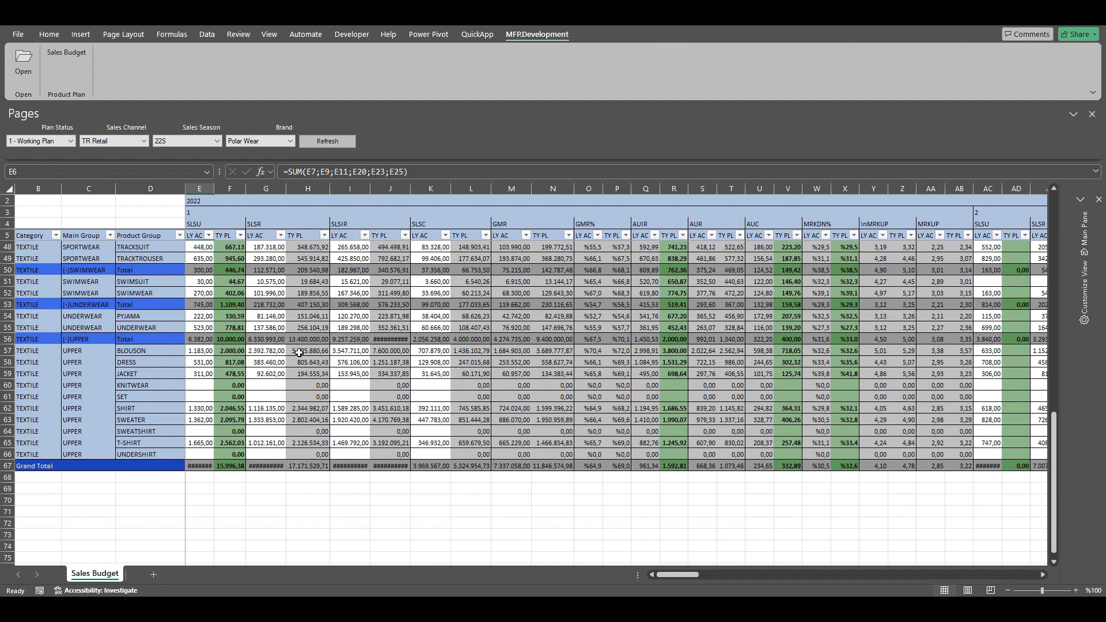
left_click(222, 351)
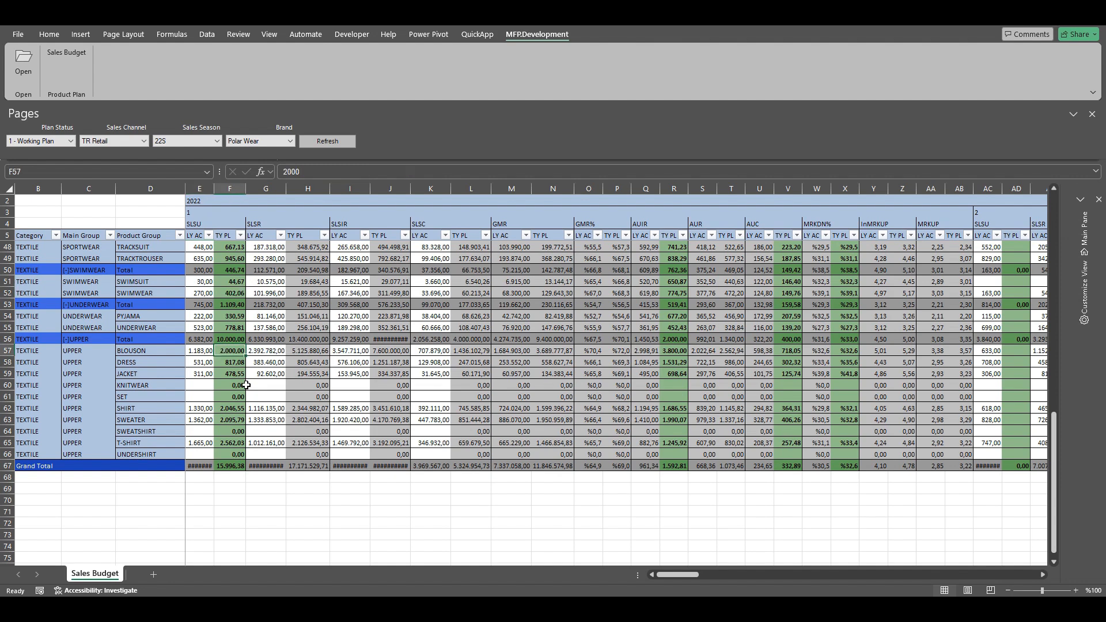
left_click(674, 351)
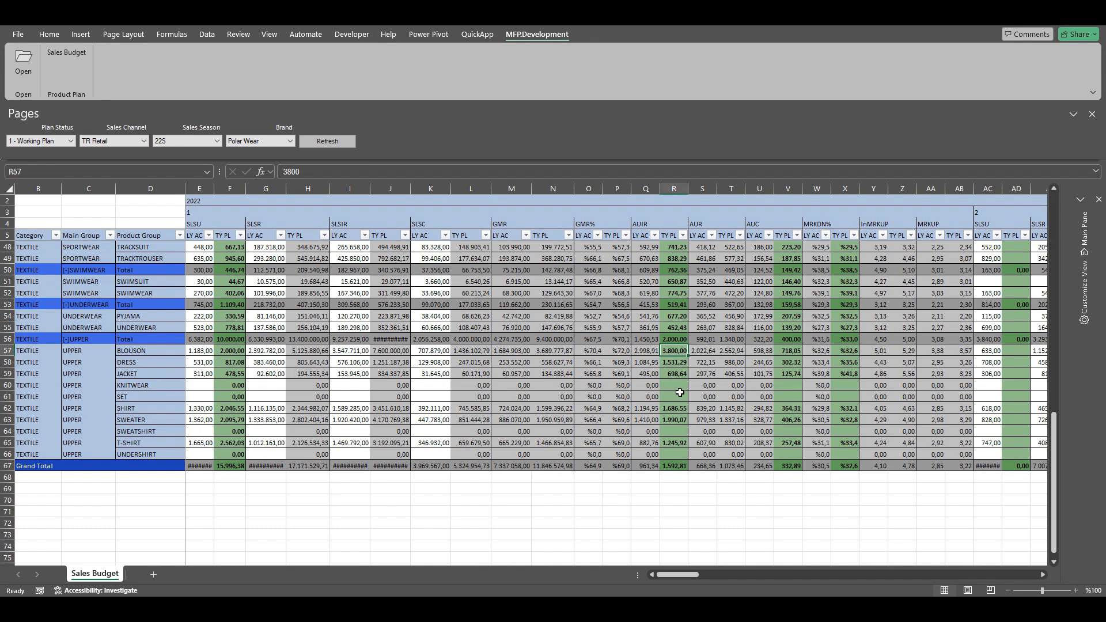
left_click(794, 352)
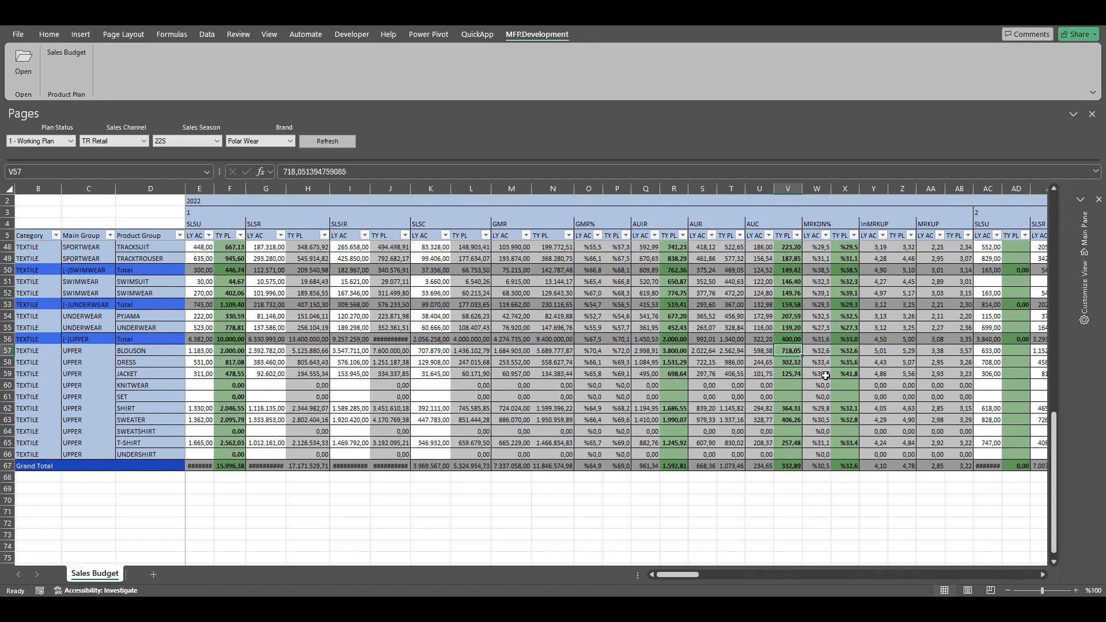
left_click(845, 351)
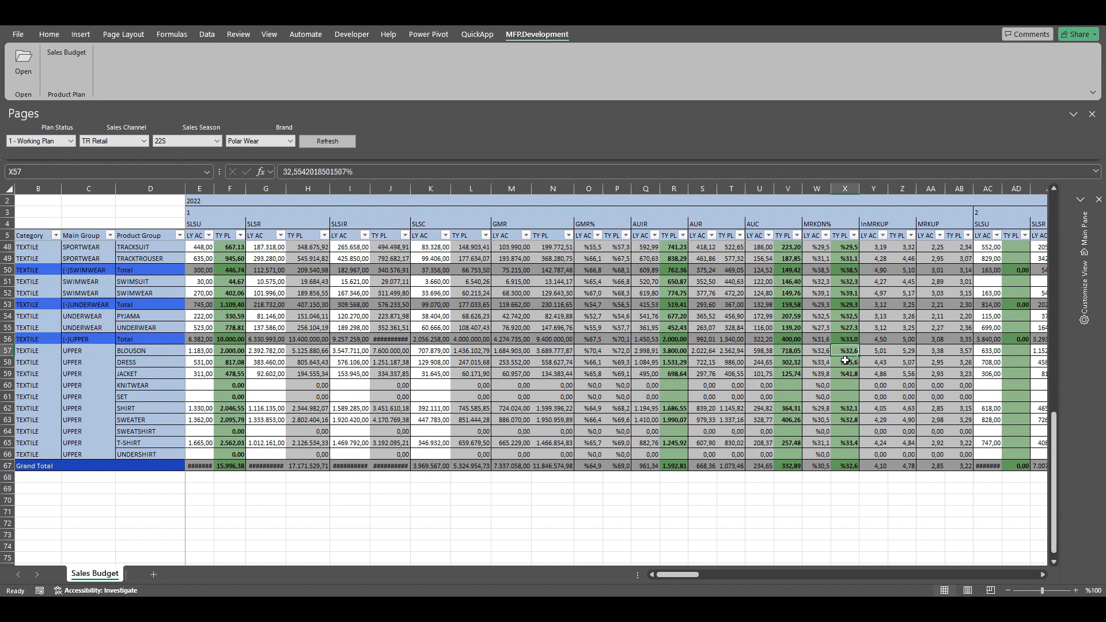
left_click(312, 351)
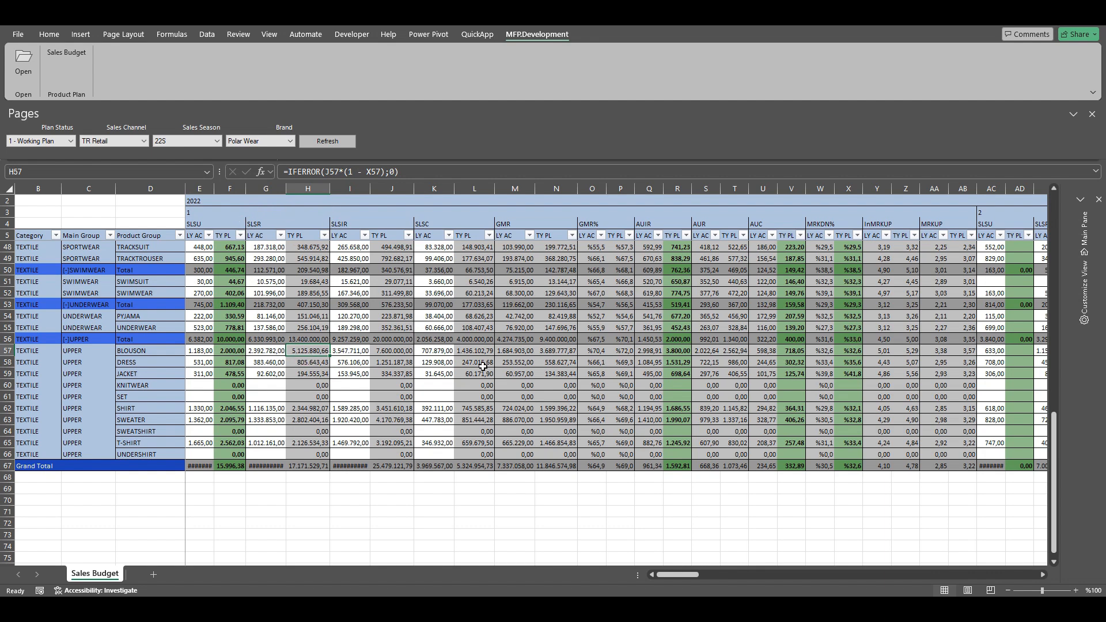
Close the Sales Budget workspace and open the application editor
left_click(1084, 233)
left_click(1026, 572)
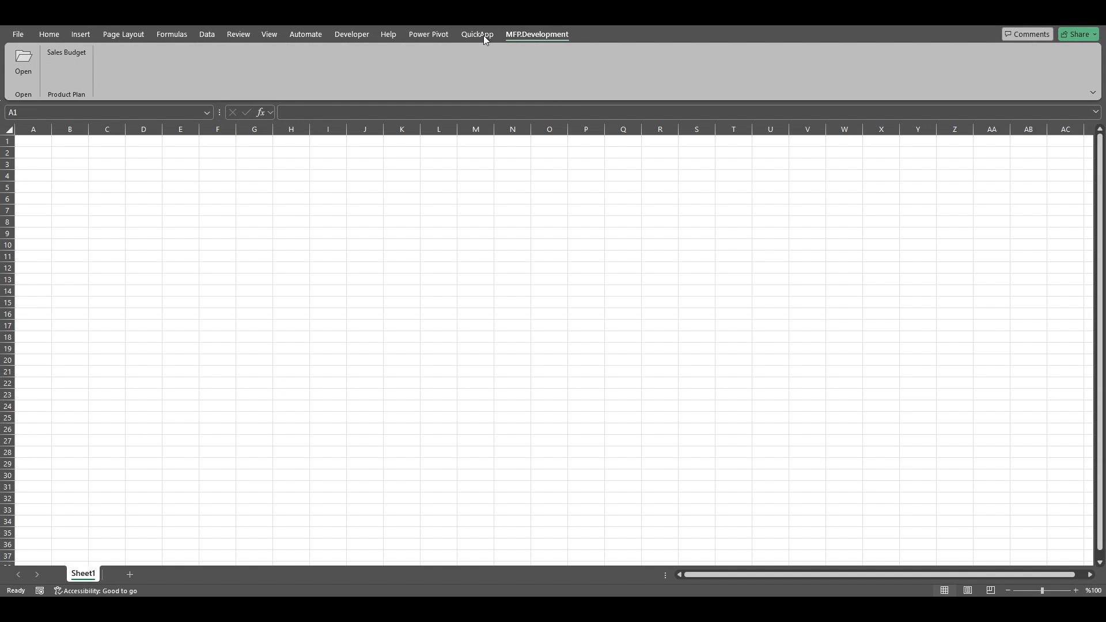
left_click(483, 35)
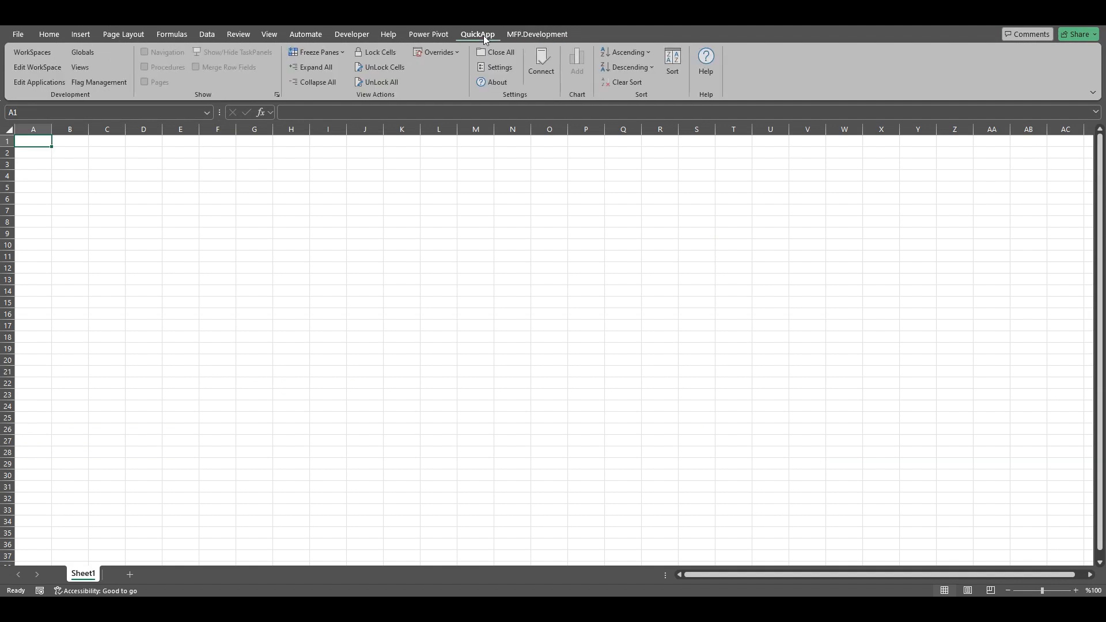
left_click(31, 83)
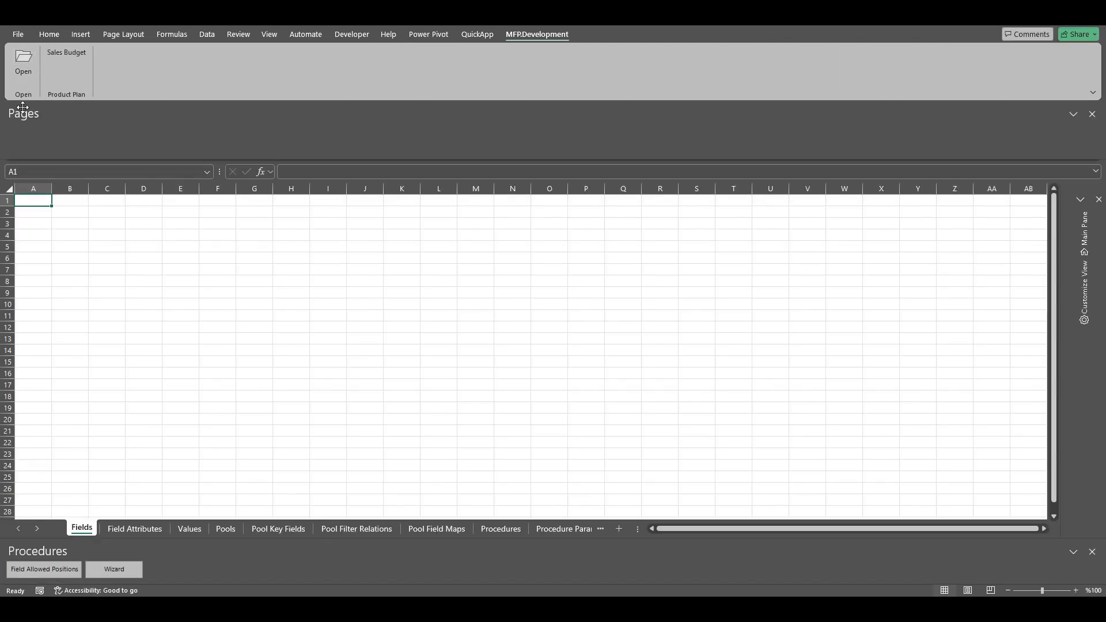
Load the Values definitions of the Sales Budget application in the Product Plan group
left_click(194, 530)
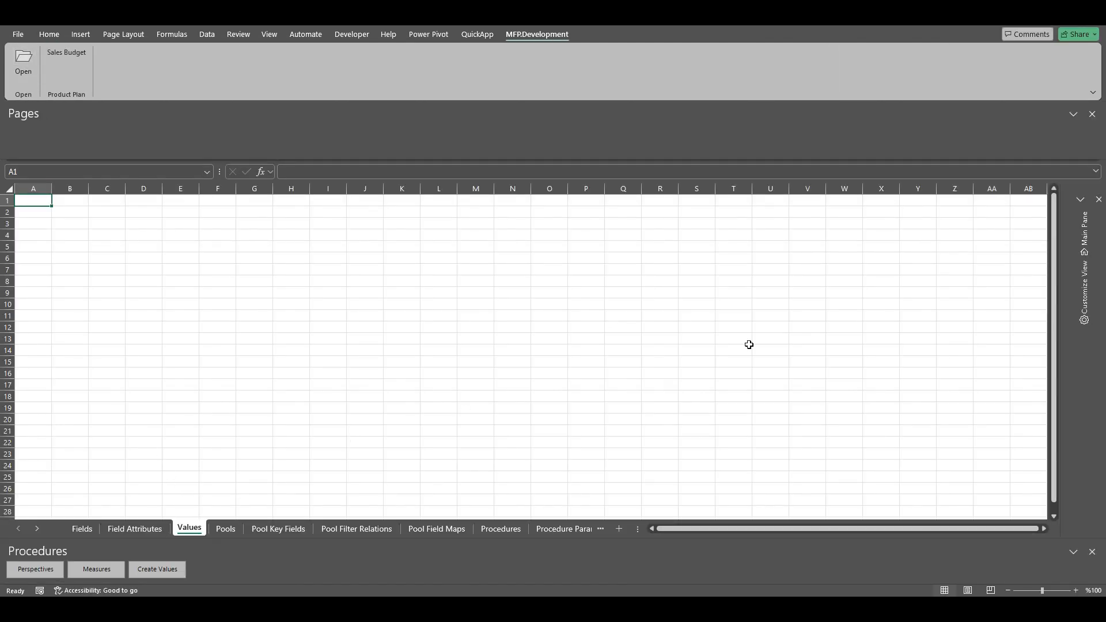
left_click(1094, 228)
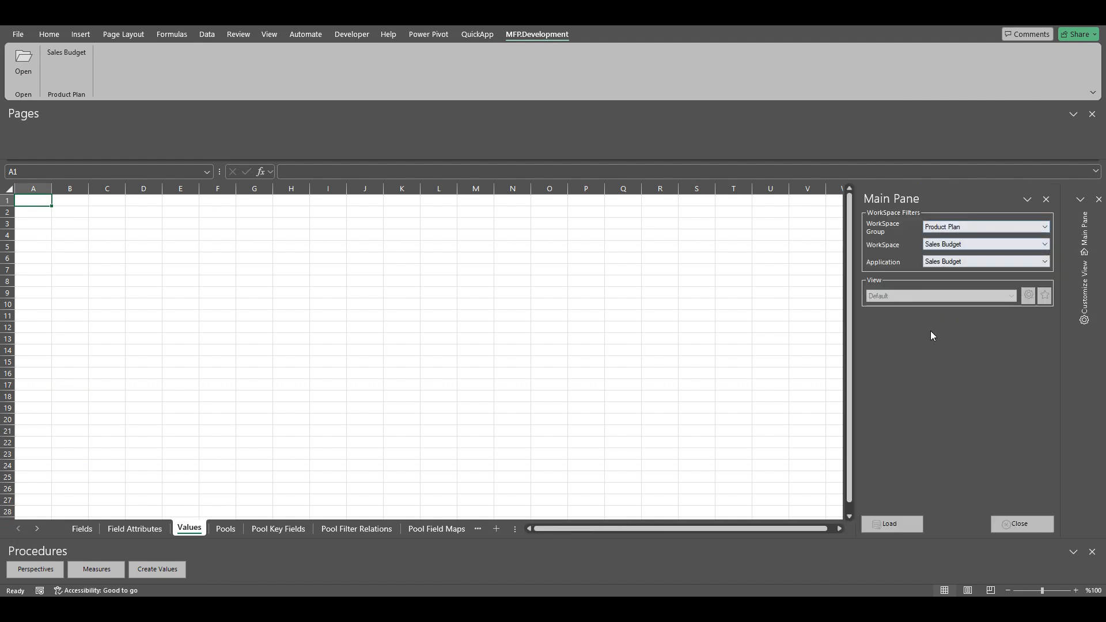
left_click(899, 524)
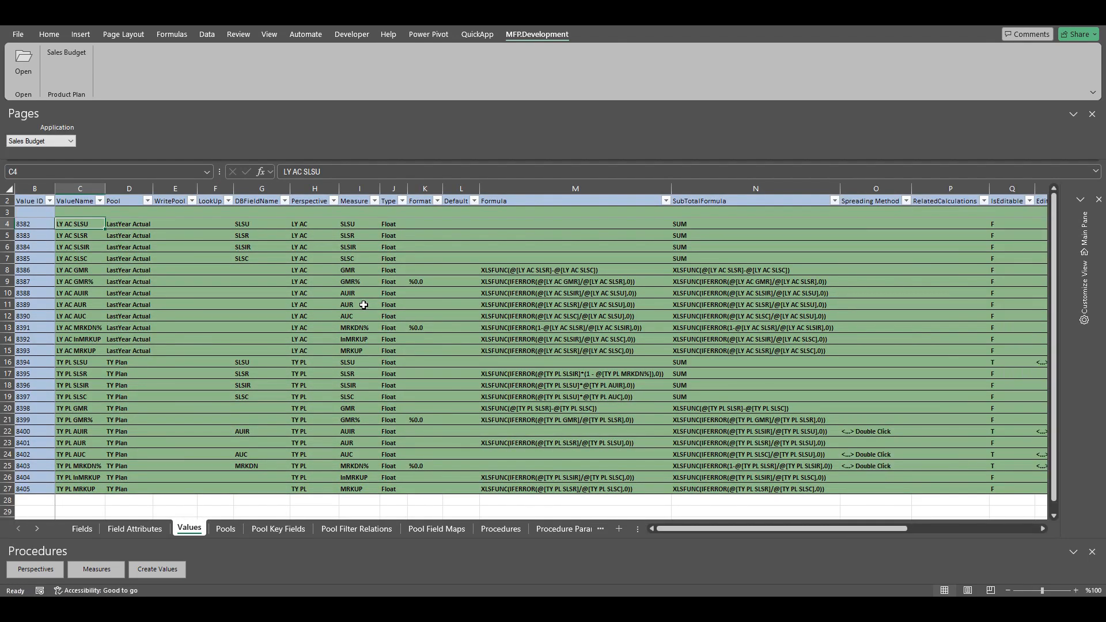
Make the TY PL SLSR value editable by setting its IsEditable flag to T, and check its formula
left_click(73, 374)
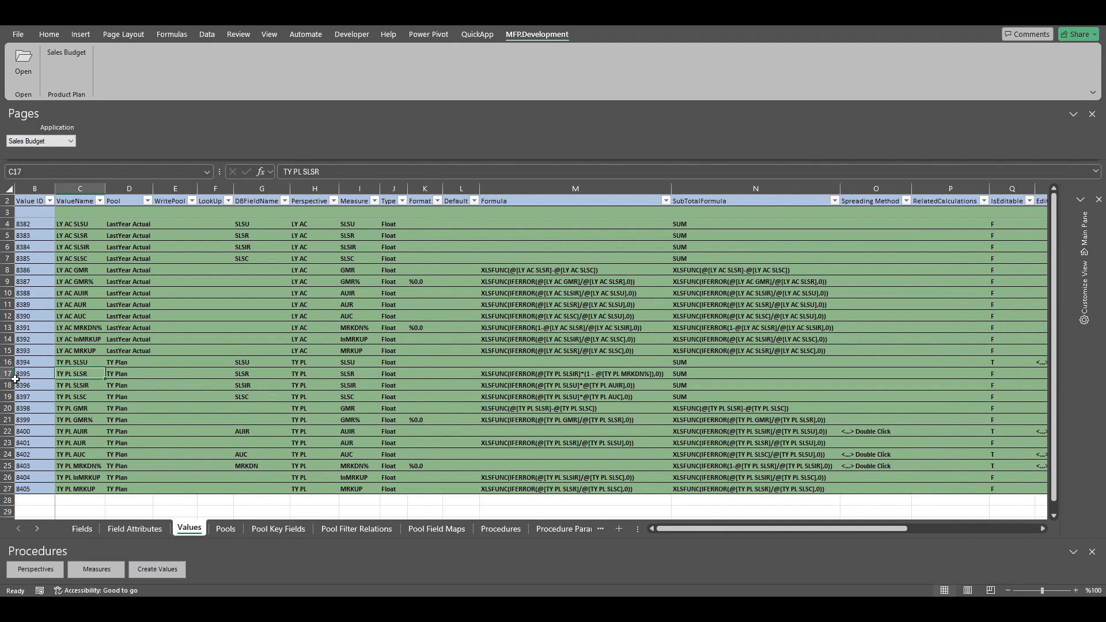
left_click(8, 374)
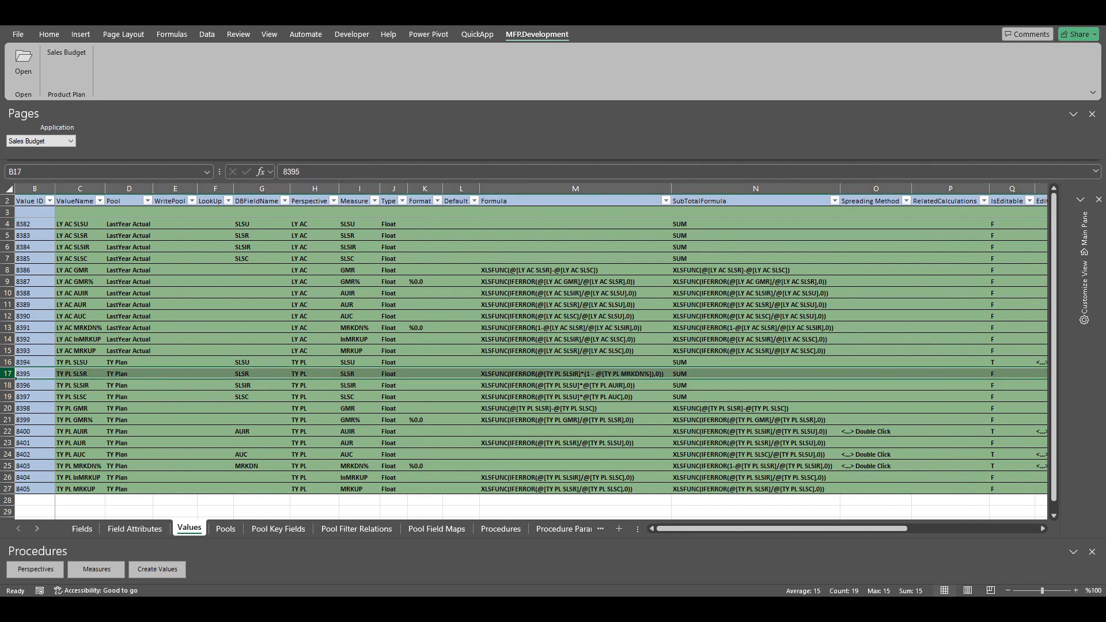
left_click(565, 374)
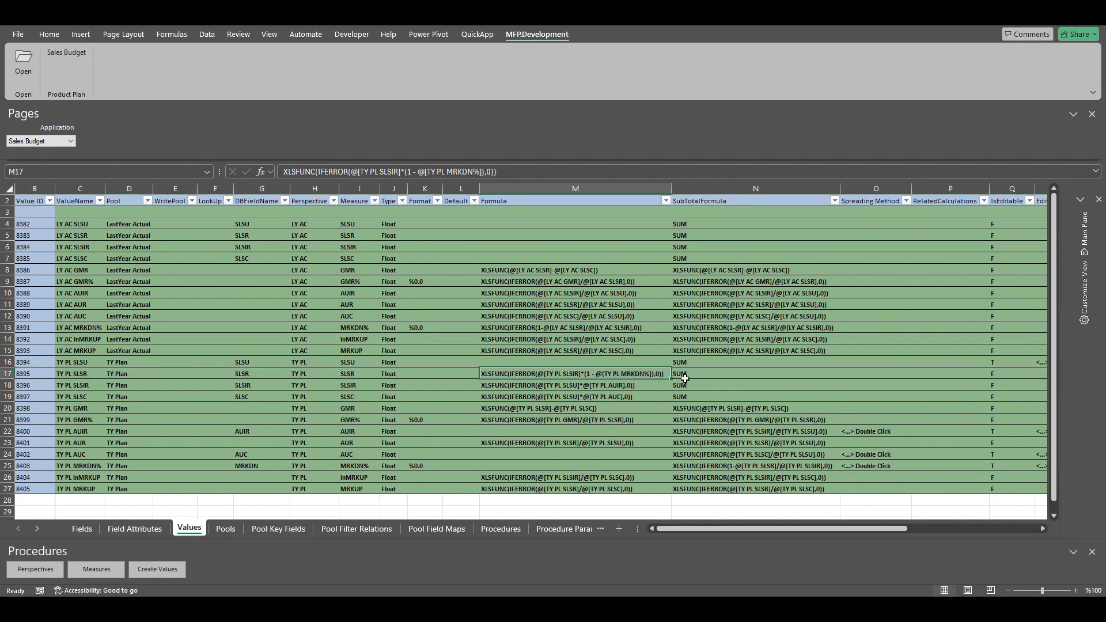
left_click(1001, 374)
left_click(1040, 374)
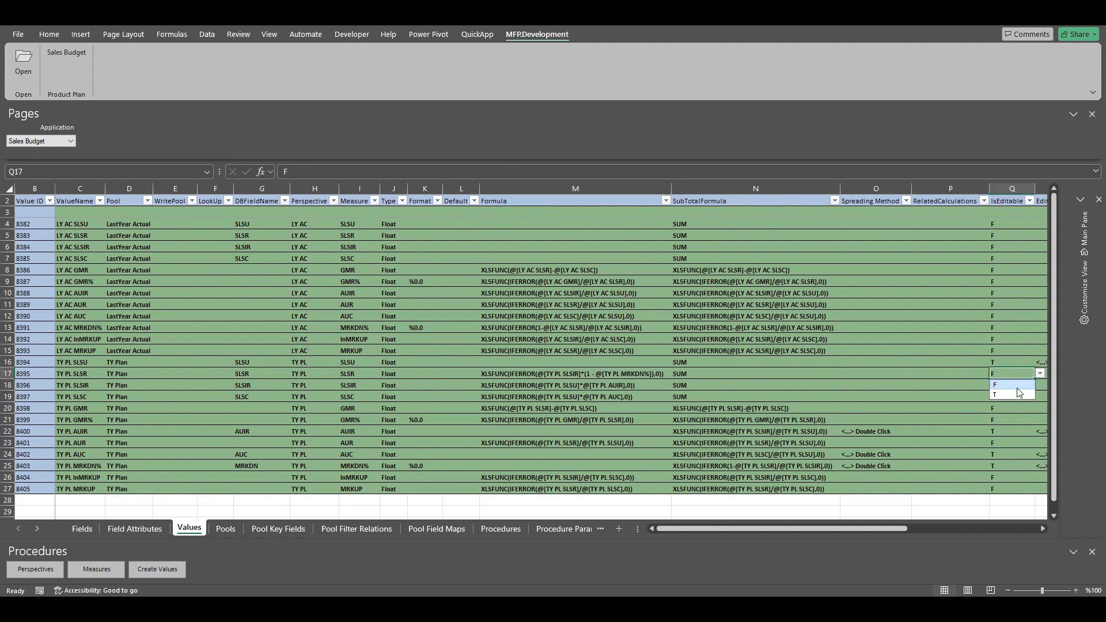
left_click(1004, 395)
left_click(539, 374)
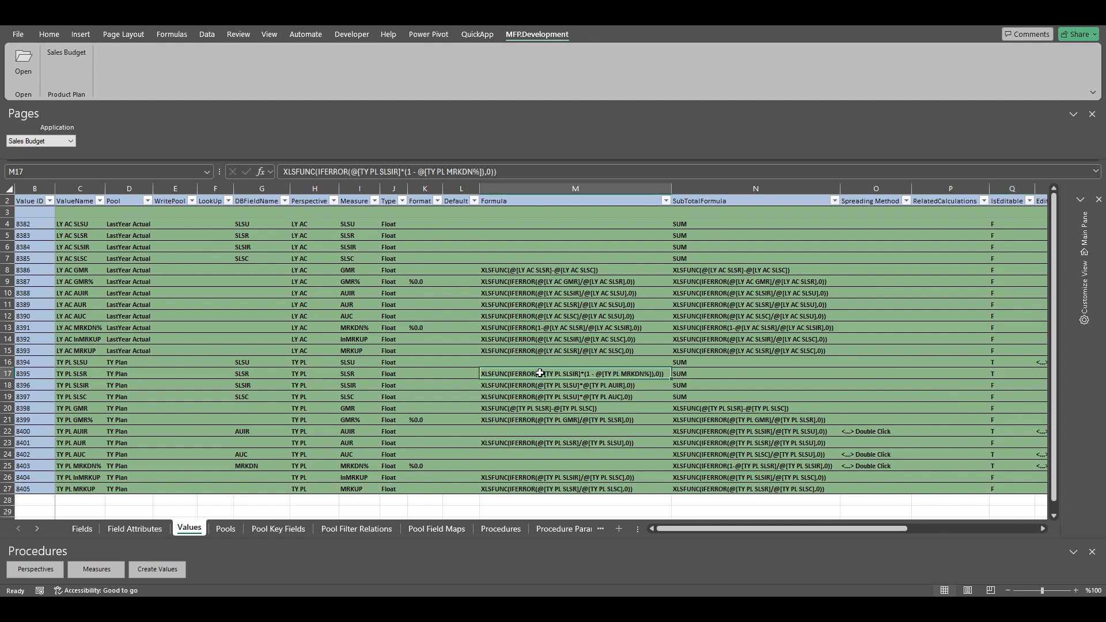
left_click(1007, 373)
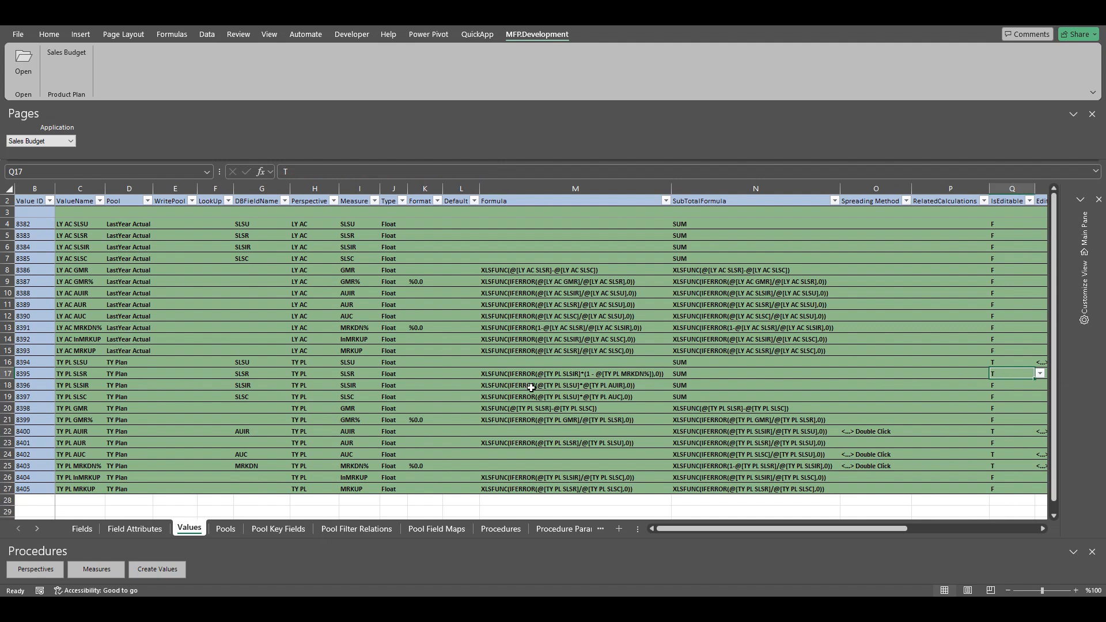
left_click(525, 374)
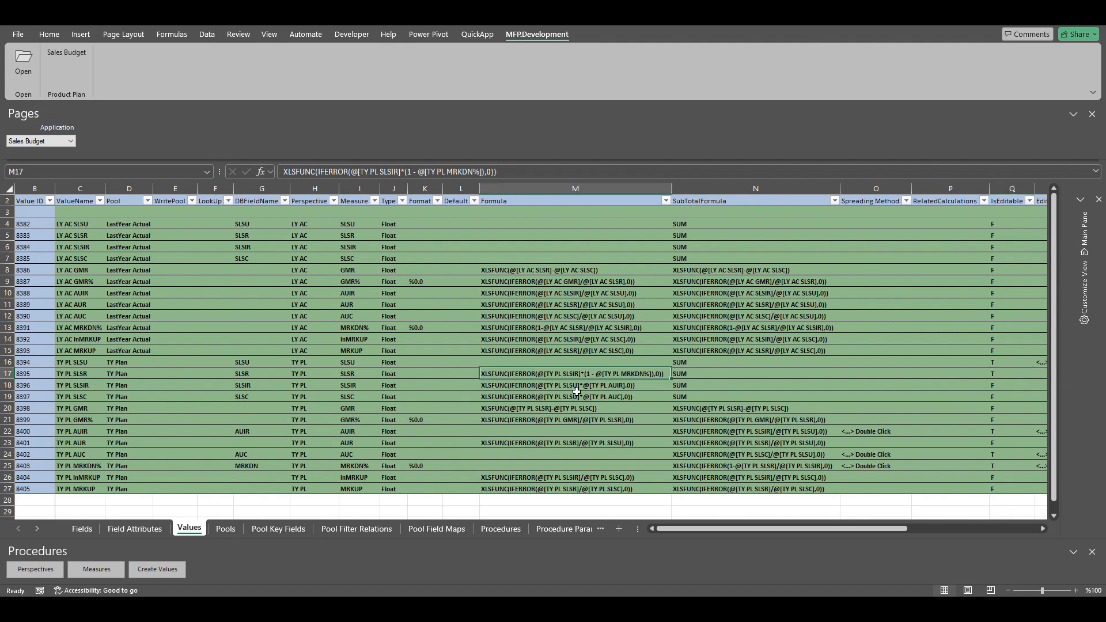
Open the related calculations of TY PL SLSR and add a calculation labelled SLSU
left_click(951, 373)
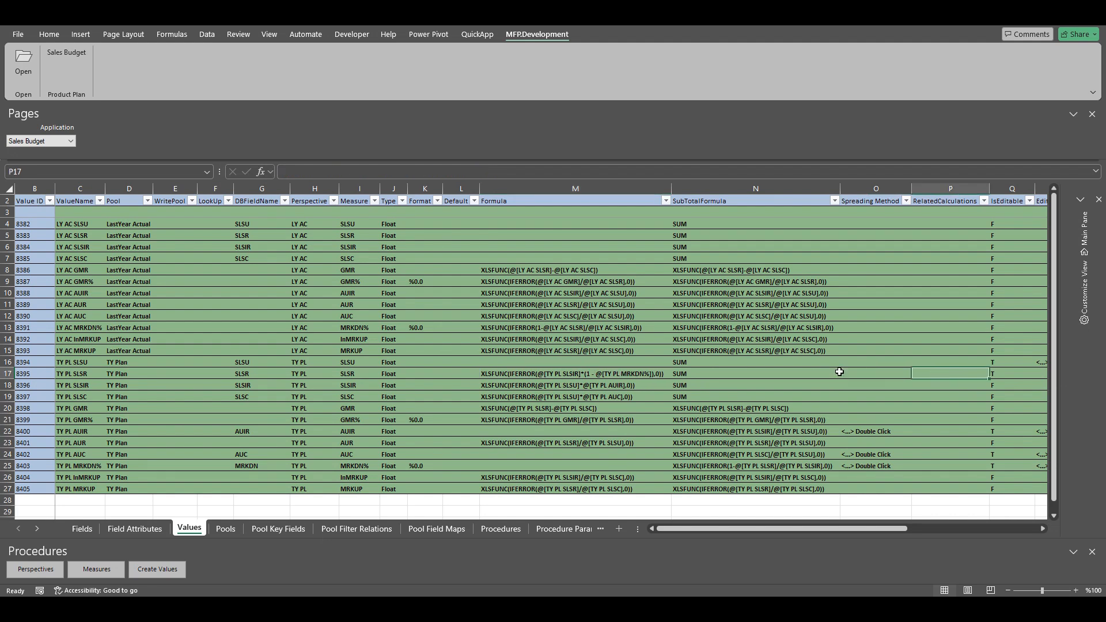
double_click(956, 374)
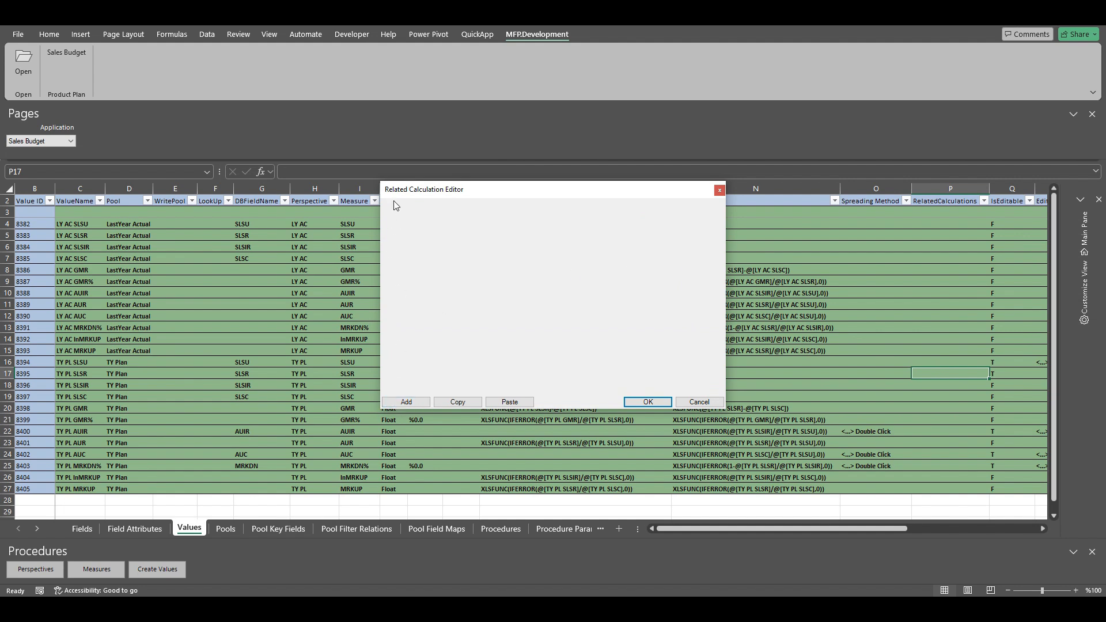
left_click(405, 403)
left_click(433, 209)
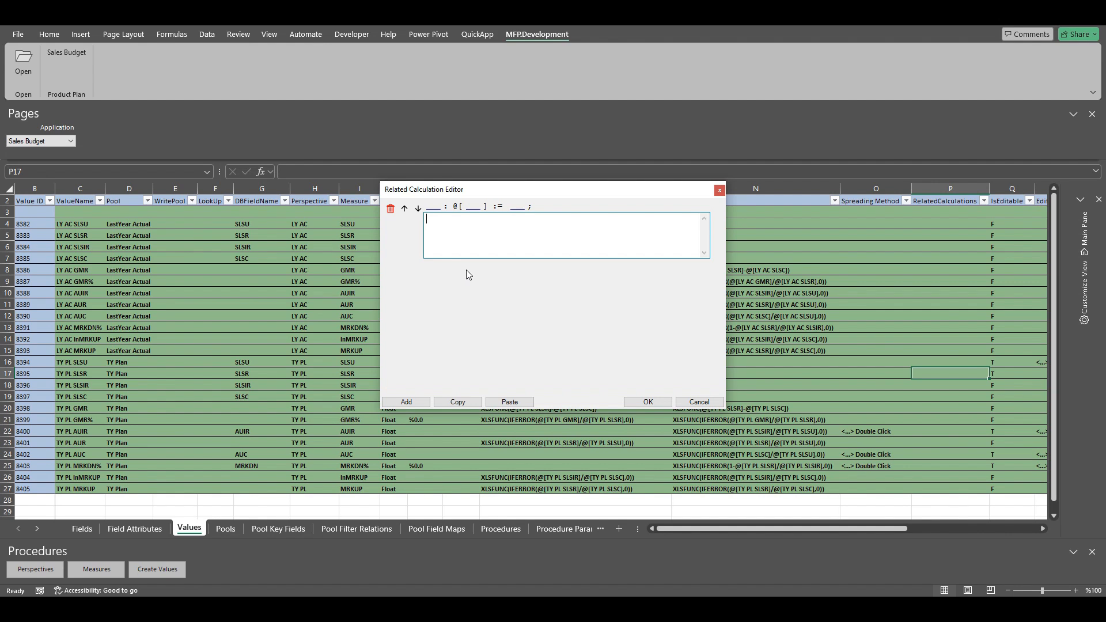
type("SLSU")
key("Return")
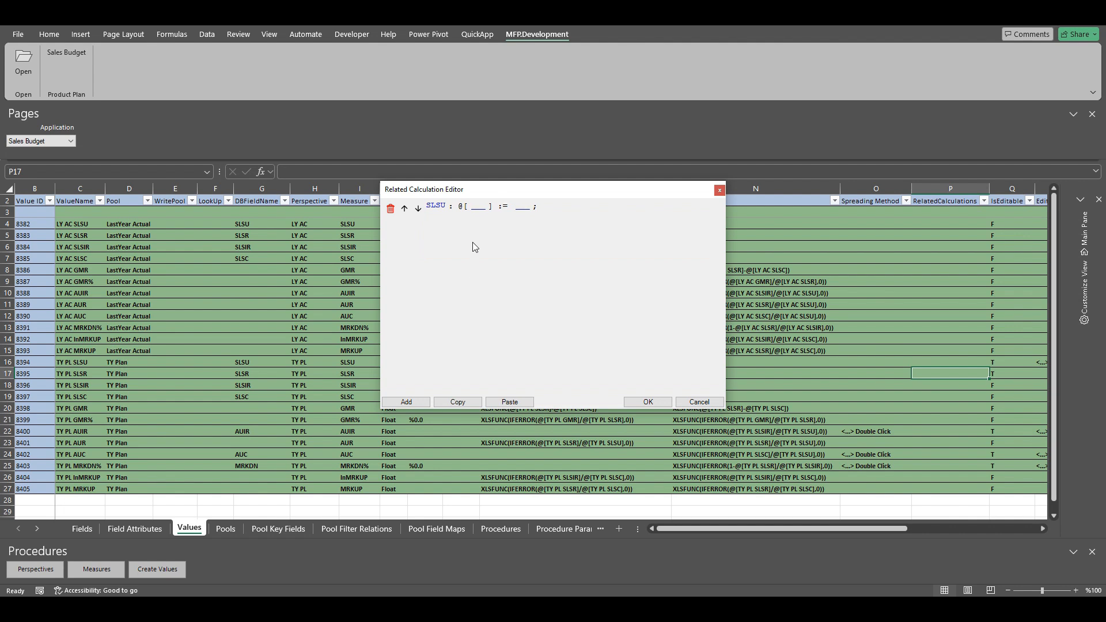
Set TY PL SLSU as the target value of the SLSU calculation
left_click(478, 209)
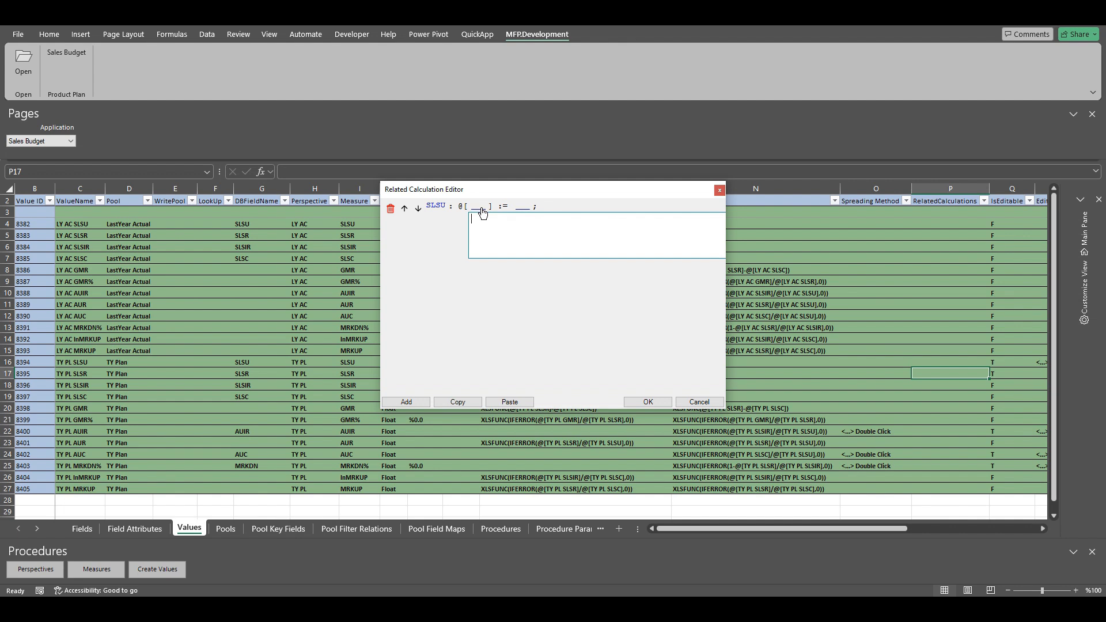
type("TY PL SLSU")
key("Return")
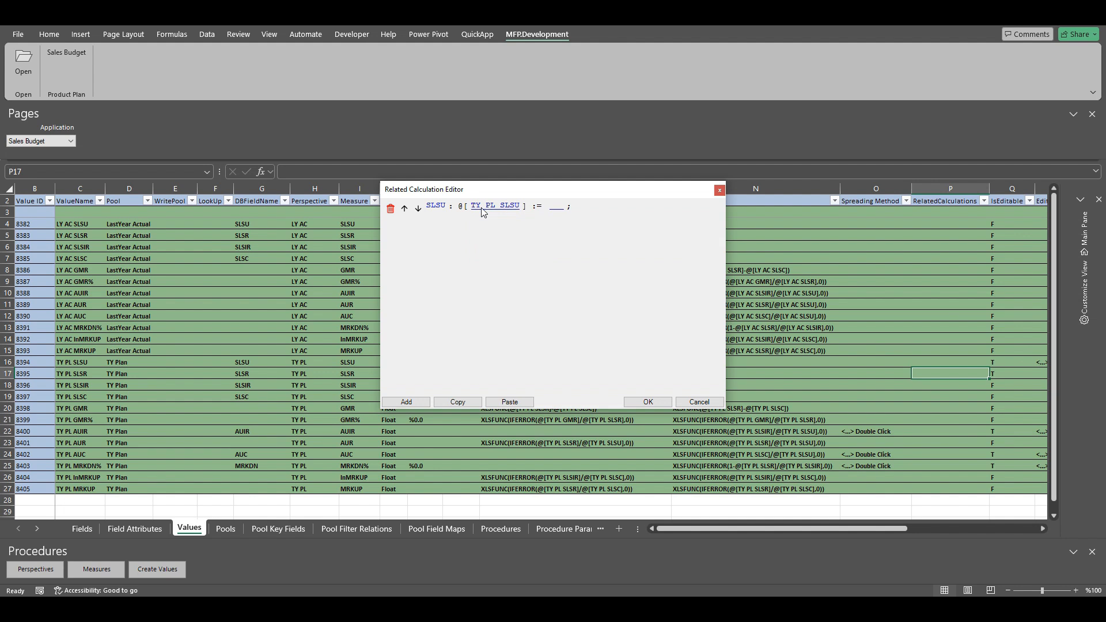
Start the SLSU calculation's expression with IFERROR(@[TY PL SLSR]/(1-@[TY PL MRKDN%])) and widen the editor window
left_click(556, 207)
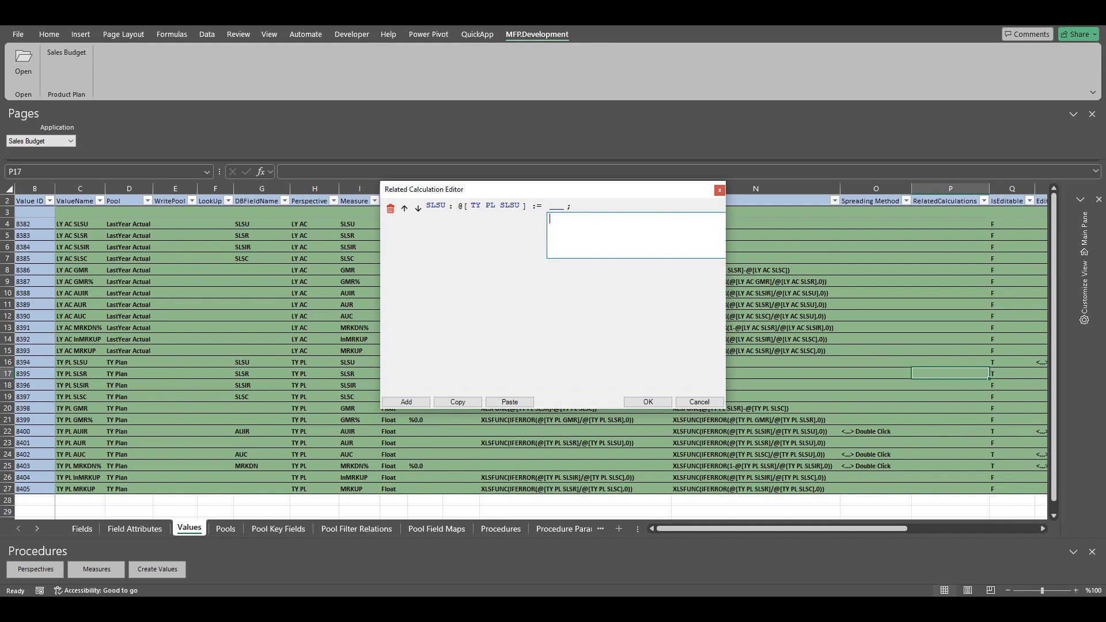
key("alt+Tab")
left_click(634, 234)
type("IFERROR(@[TY PL SLSR]/(1-@[TY PL MRKDN")
left_click_drag(727, 281, 980, 281)
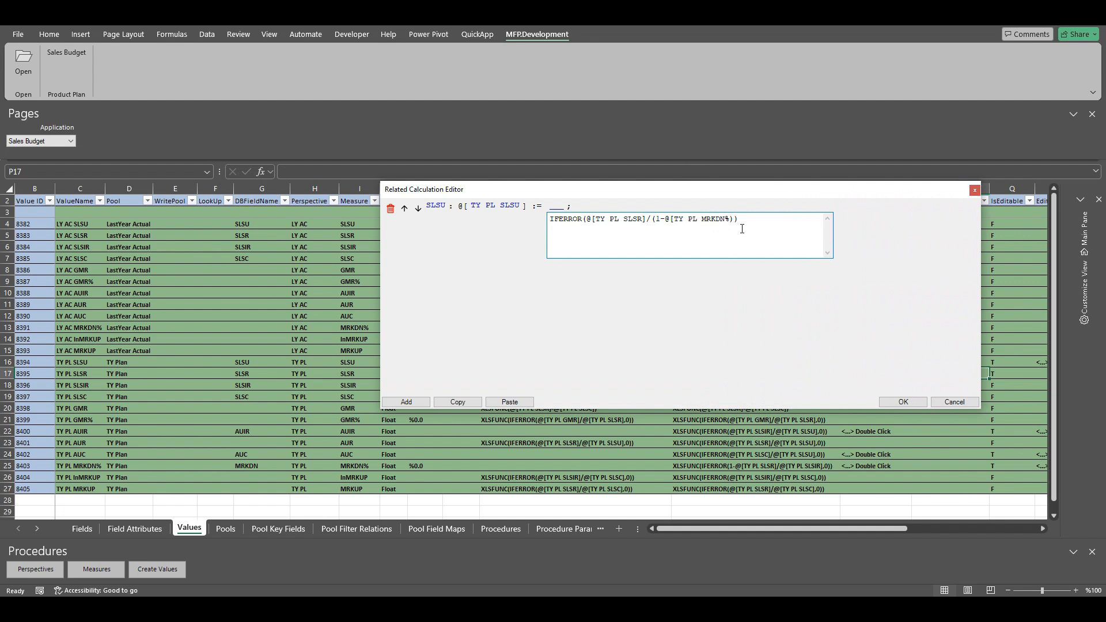
type("]")
Complete the SLSU expression as IFERROR((@[TY PL SLSR]/(1-@[TY PL MRKDN%]))/@[TY PL AUIR],0)
left_click_drag(739, 219, 587, 220)
left_click(597, 235)
type("(1-@[TY PL MRKDN%]))/@[TY PL AUIR")
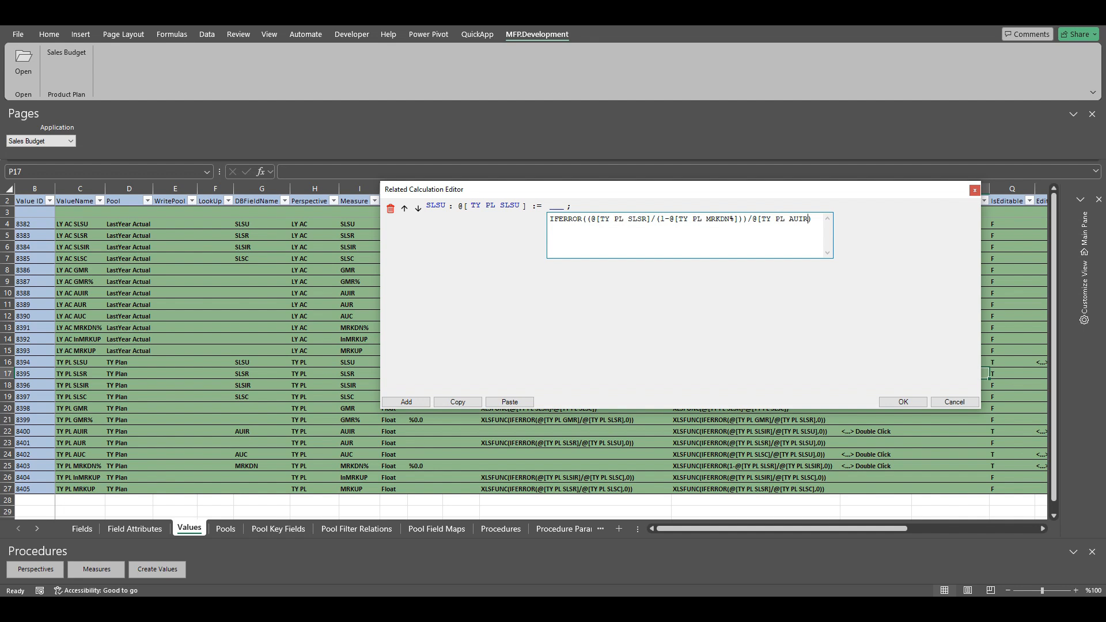
type("],0")
key("Return")
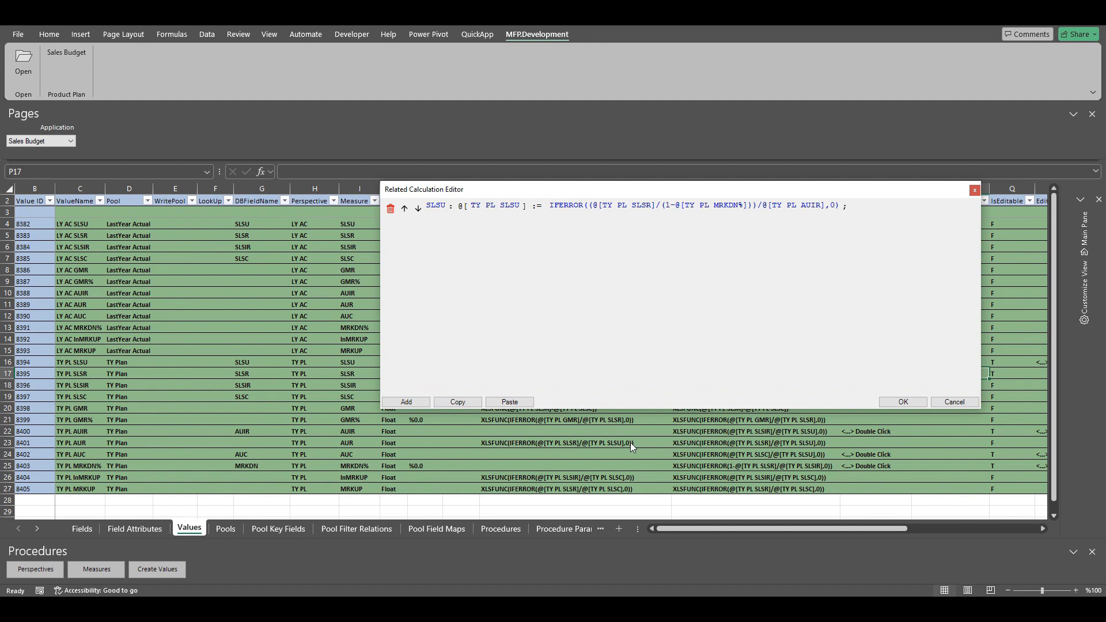
Add a second related calculation labelled MRKDN
left_click(401, 403)
left_click(432, 228)
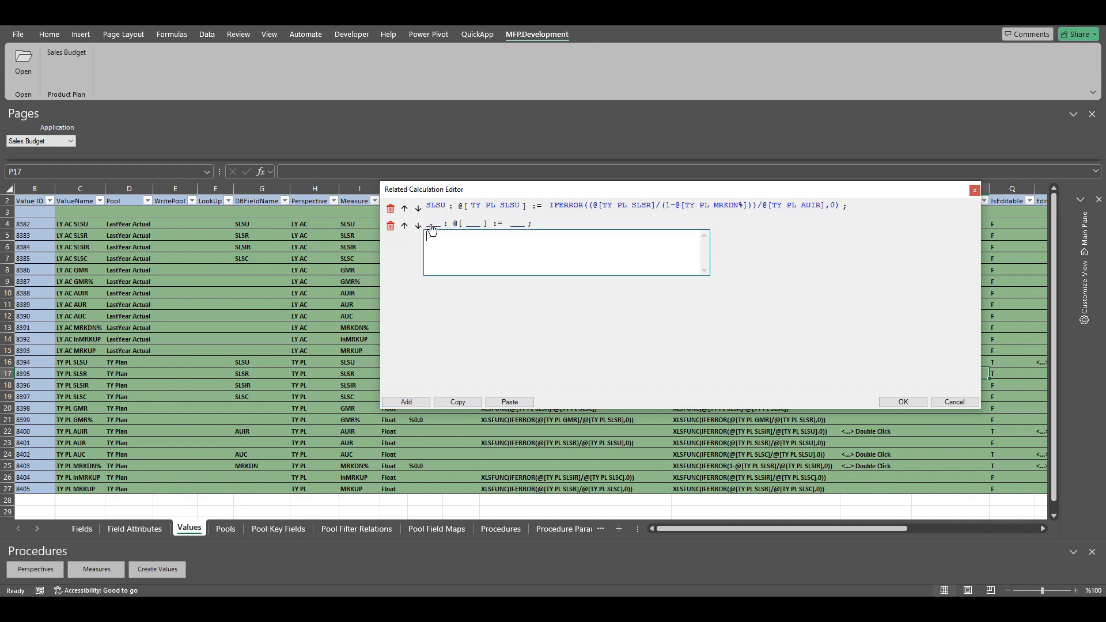
type("MRKDN")
key("Return")
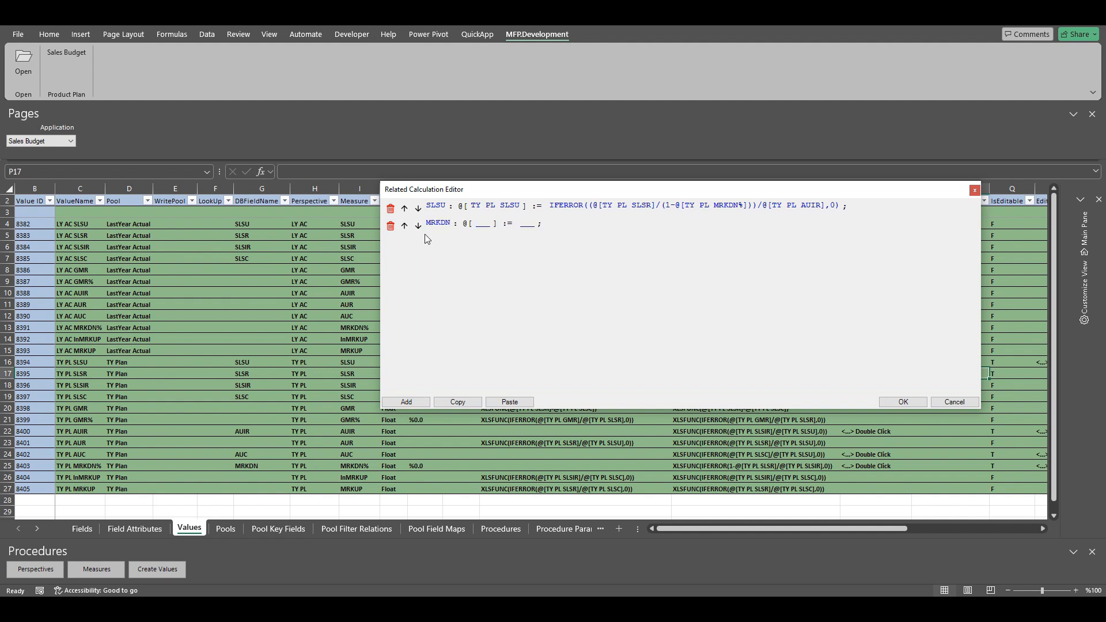
Set TY PL MRKDN% as the target value of the MRKDN calculation
left_click(478, 229)
type("TY PL MRKDN%")
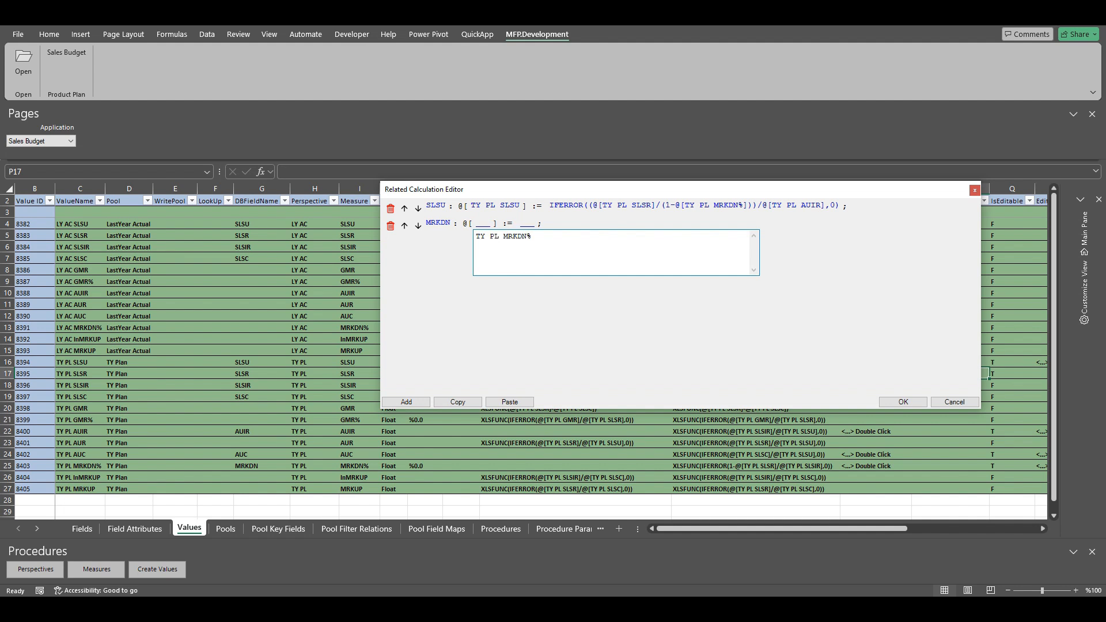
key("Return")
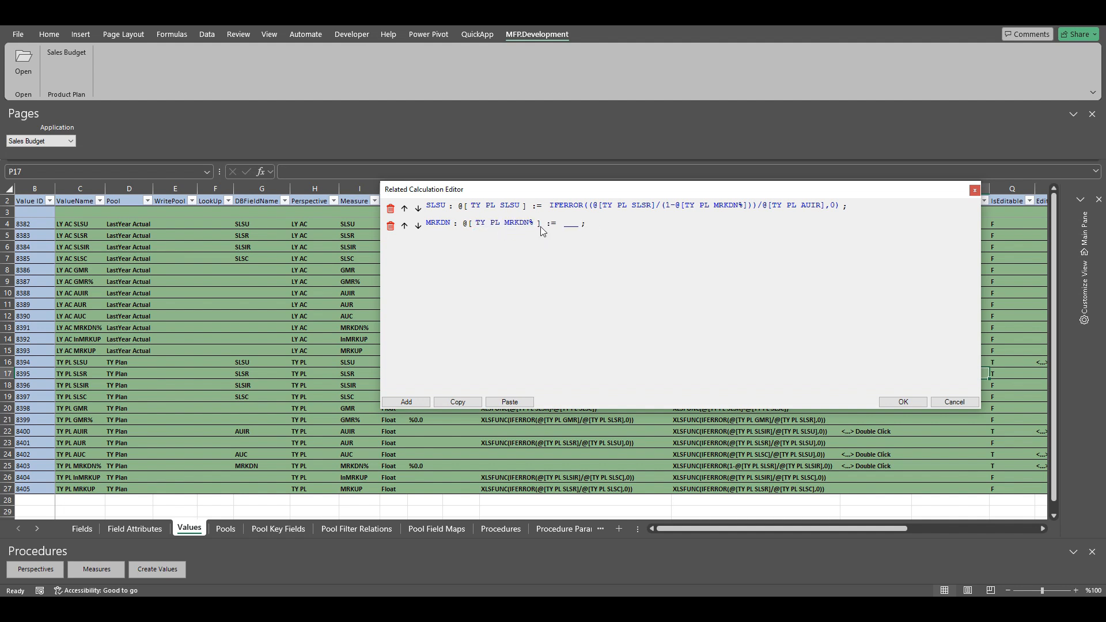
Enter IFERROR(1-@[TY PL SLSR]/@[TY PL SLSIR],0) as the MRKDN calculation's expression
left_click(570, 224)
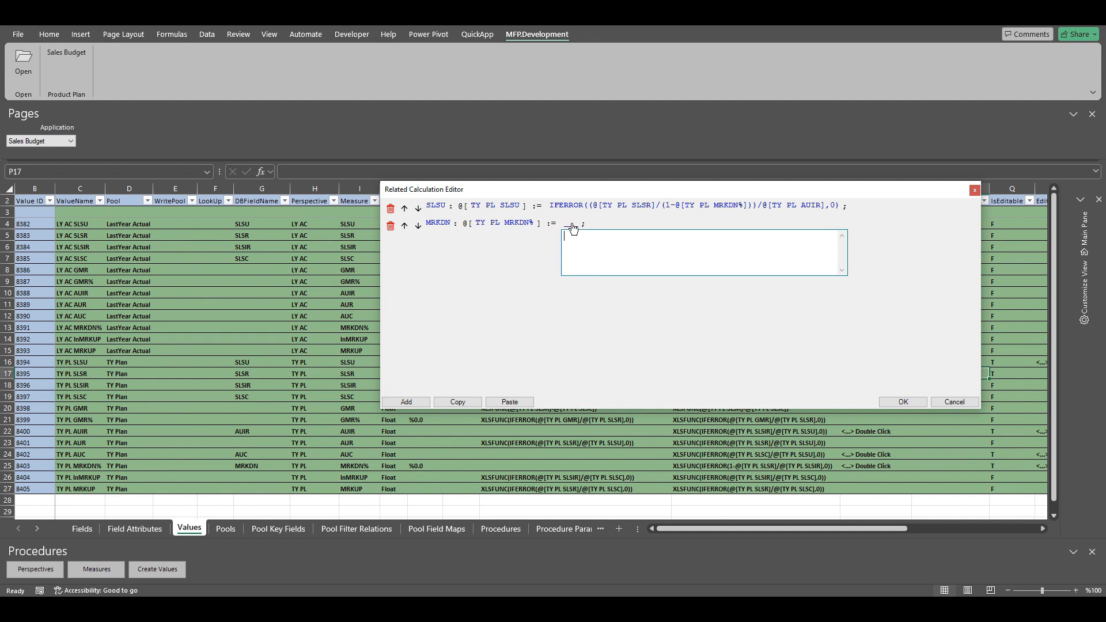
type("IFERROR")
type("()")
type("1")
type("-")
type("@[TY ")
type("PL ")
type("SLSR]")
type("/")
type("@[TY PL")
type(" SLSIR")
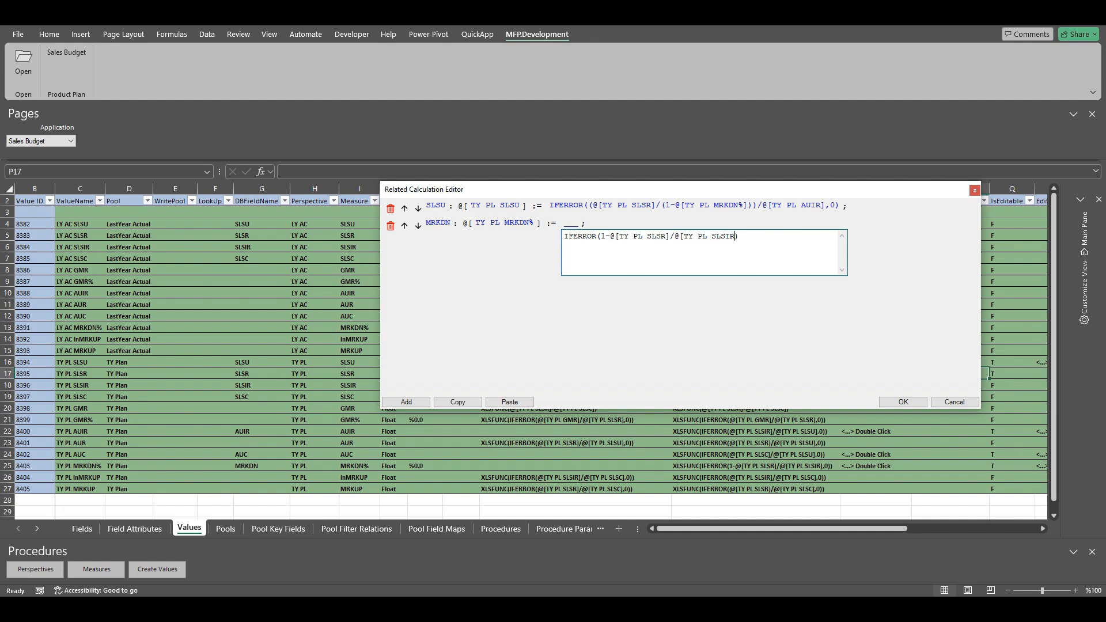
type("],0")
key("Return")
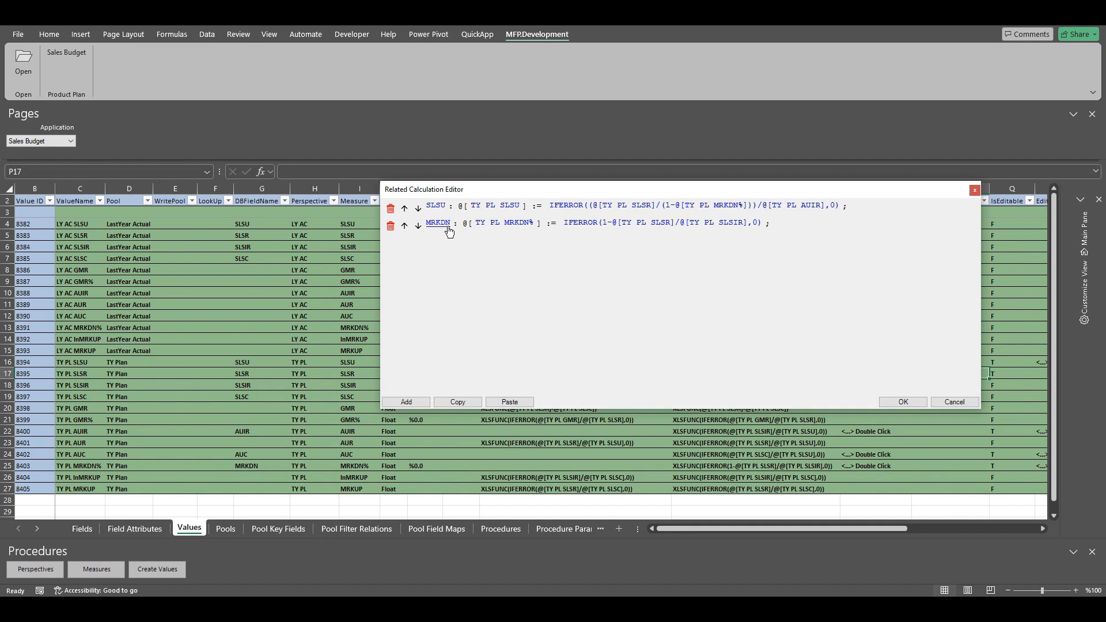
Swap the order of the MRKDN and SLSU calculations, restore SLSU as the first, and save the related calculations
left_click(404, 225)
left_click(405, 225)
left_click(902, 403)
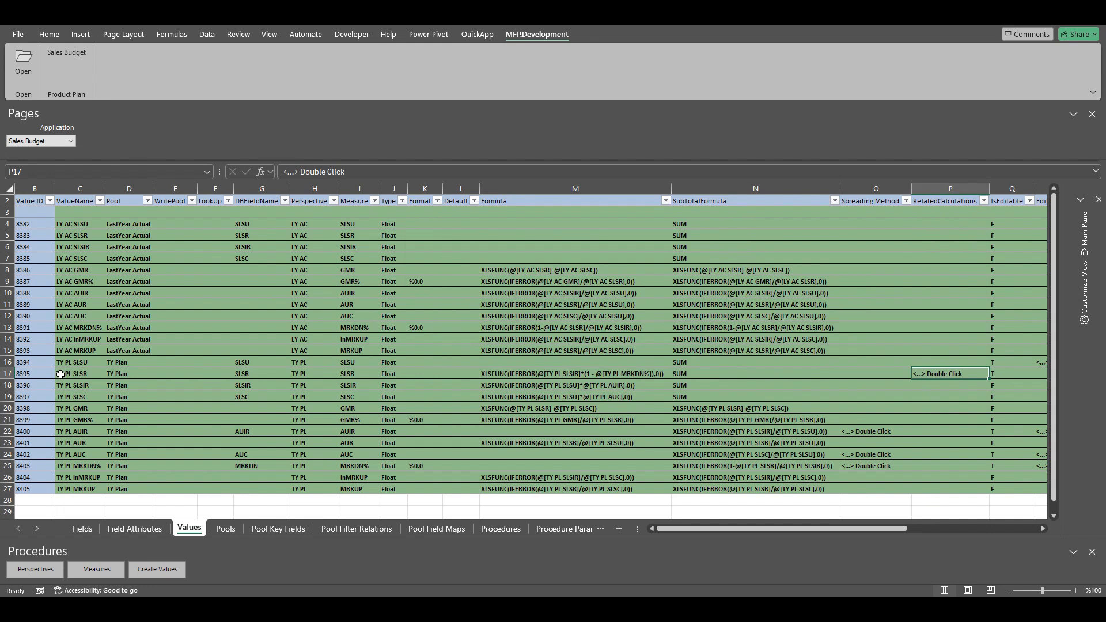
Review TY PL SLSR's saved related calculations without changing them, and check its IsEditable setting
left_click(9, 373)
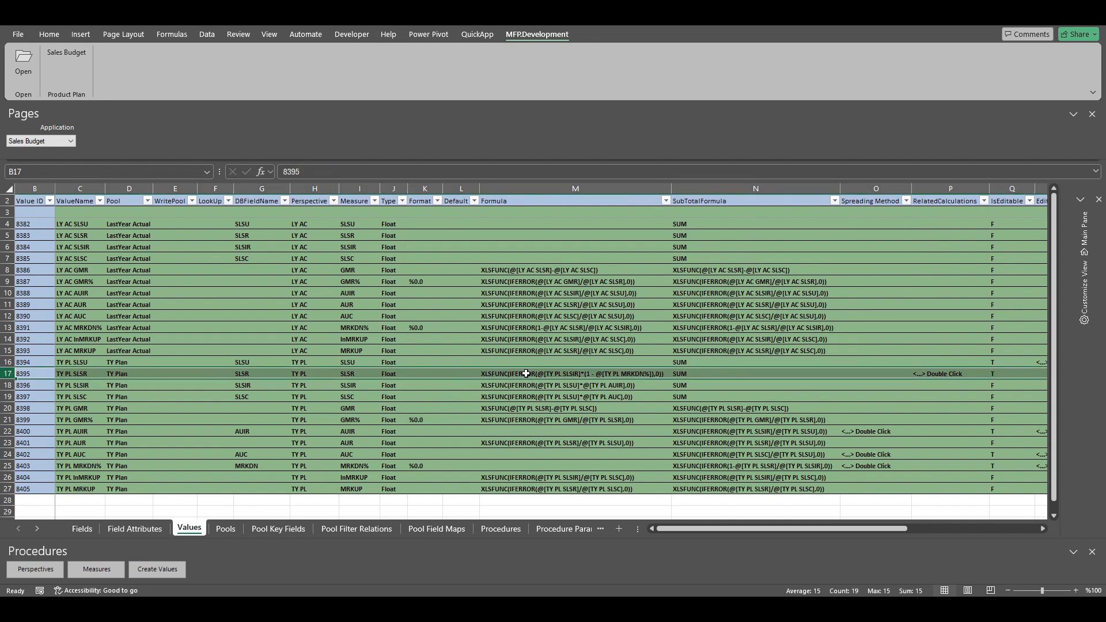
double_click(939, 374)
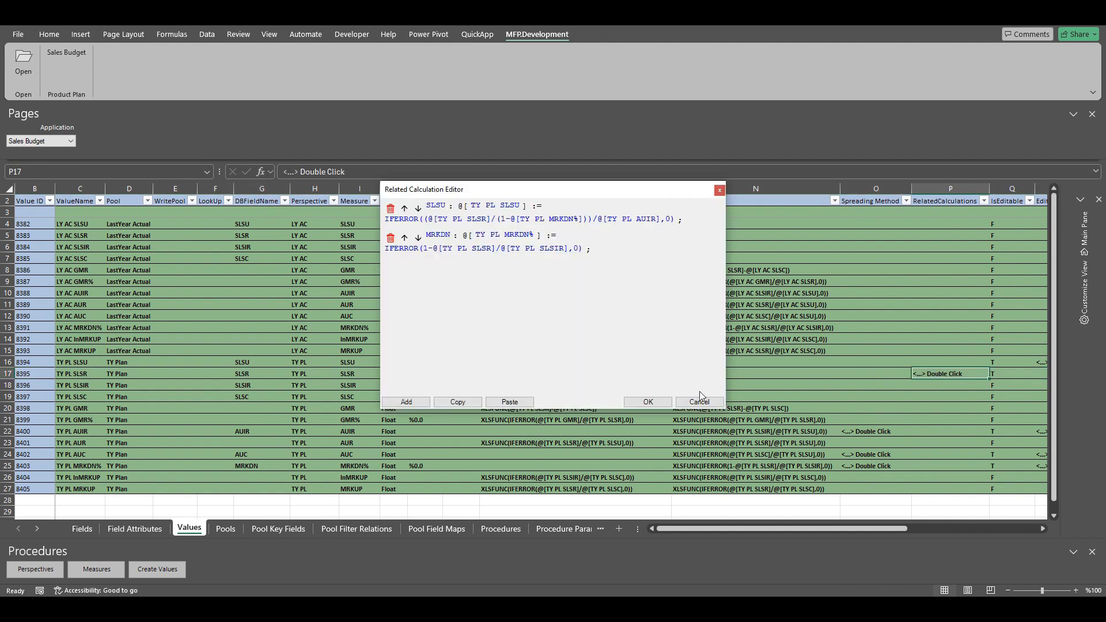
left_click(712, 402)
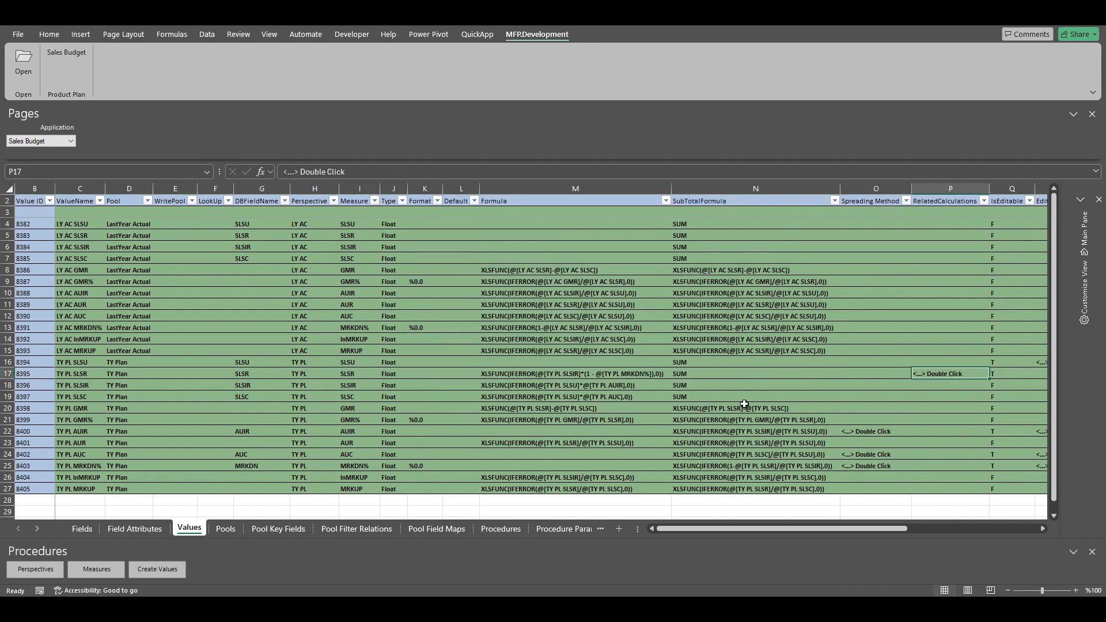
left_click(1008, 377)
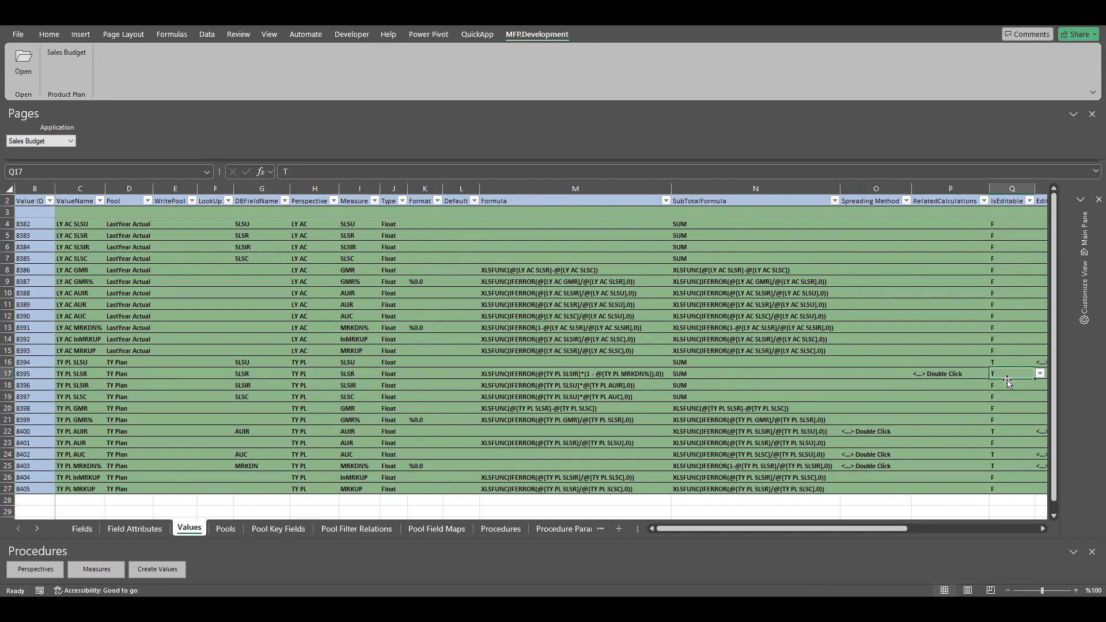
Open the Sales Budget application and apply a customized view for its first load
left_click(67, 52)
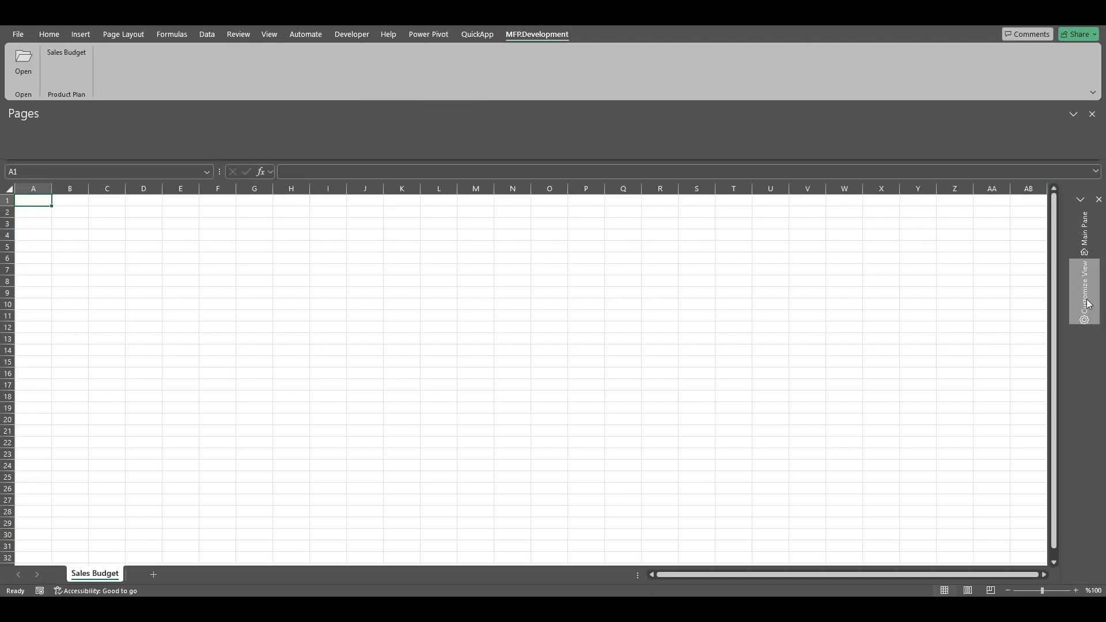
left_click(1089, 304)
left_click_drag(851, 389, 882, 313)
left_click(1025, 517)
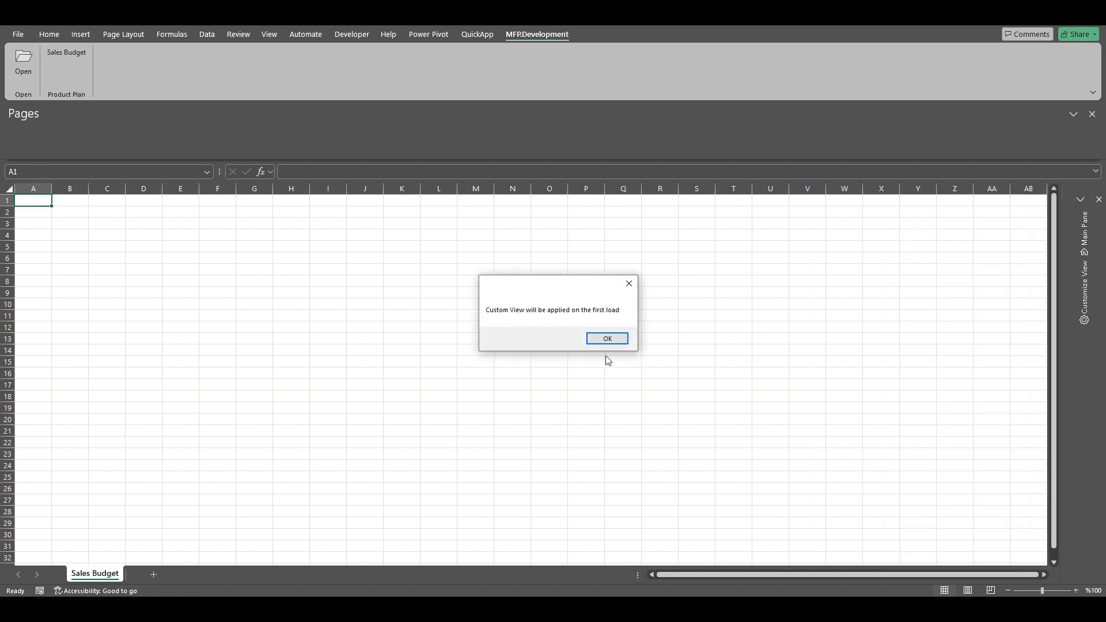
left_click(606, 338)
Load the TR Retail, 22SS, Polar Wear workspace, refresh it for the TEXTILE category, and fit the first TY PL SLSR column's width
left_click(1084, 231)
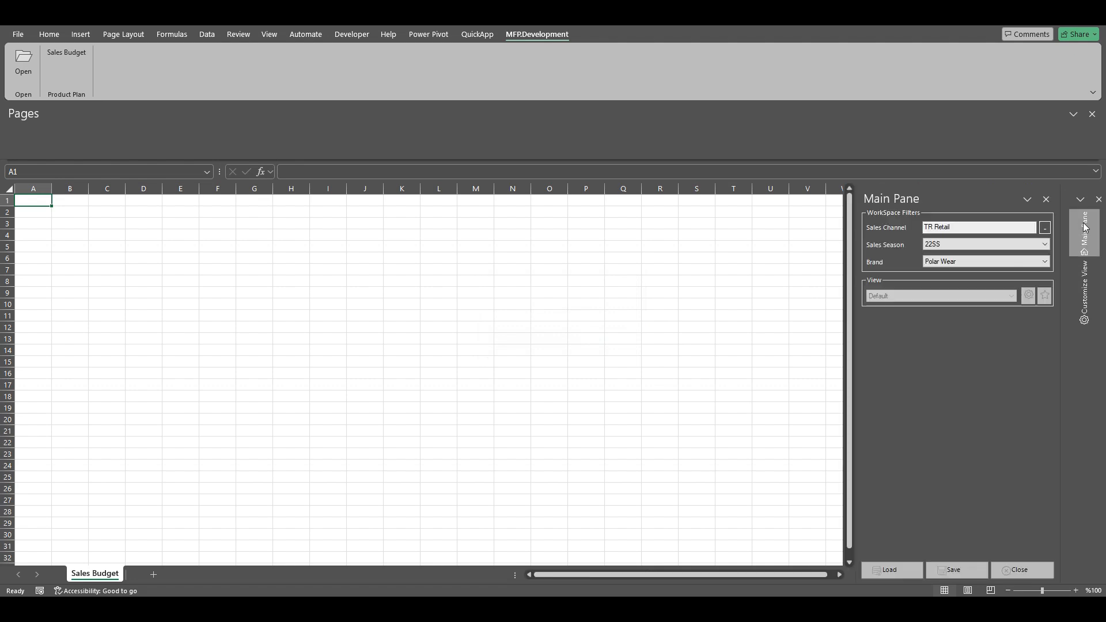
left_click(884, 569)
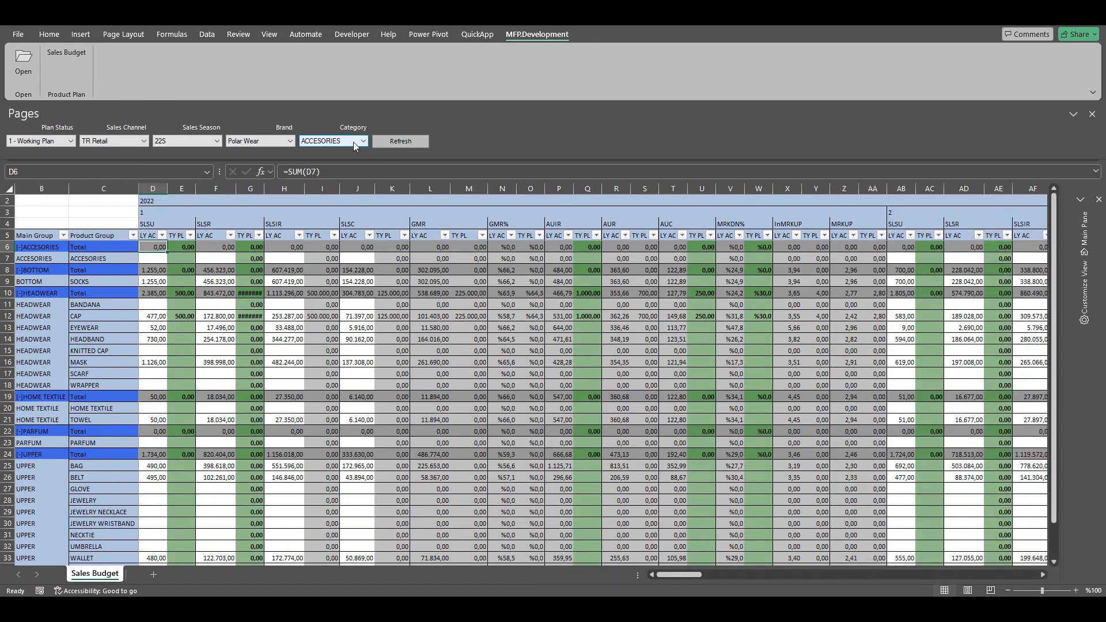
left_click(353, 142)
left_click(319, 166)
left_click(399, 144)
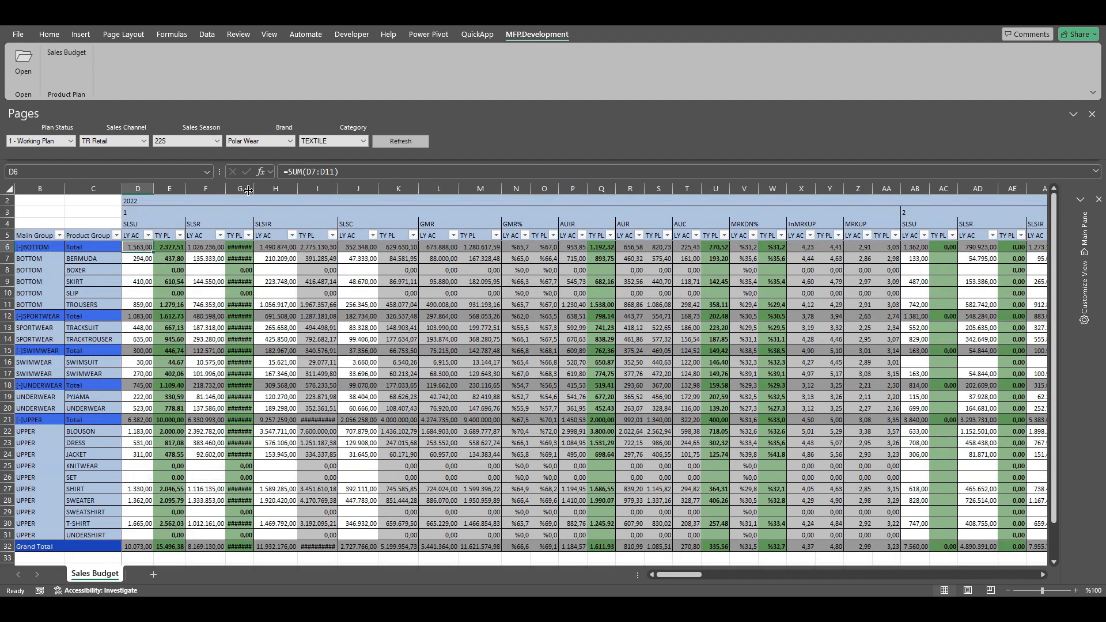
double_click(255, 189)
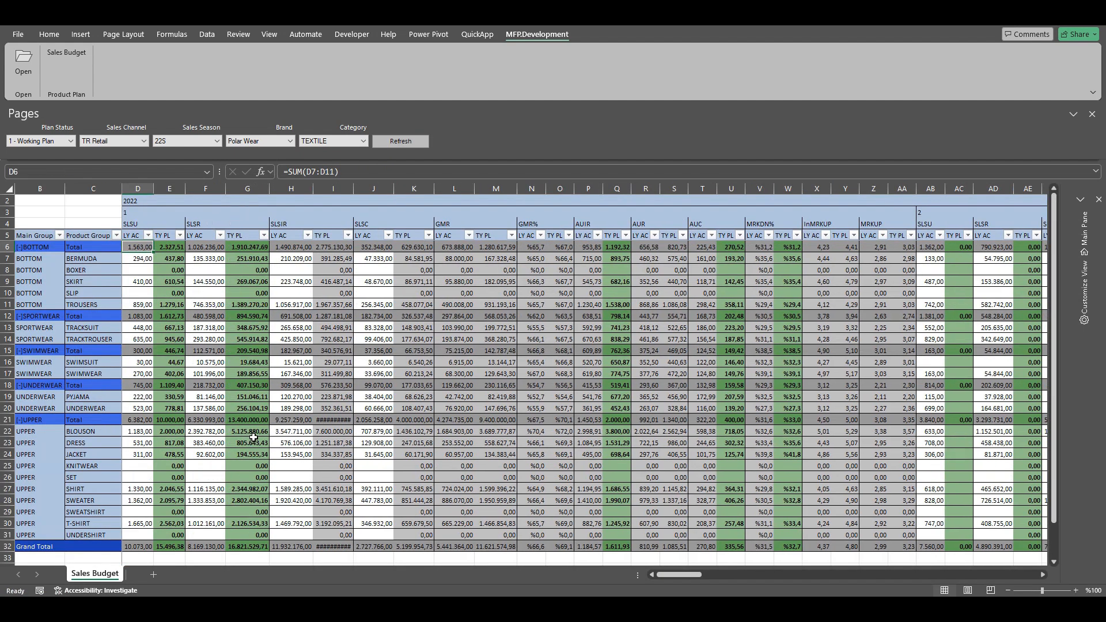
Try setting BLOUSON's TY PL SLSR in period 1 to 6m, check its TY PL SLSU, and undo the change
left_click(251, 433)
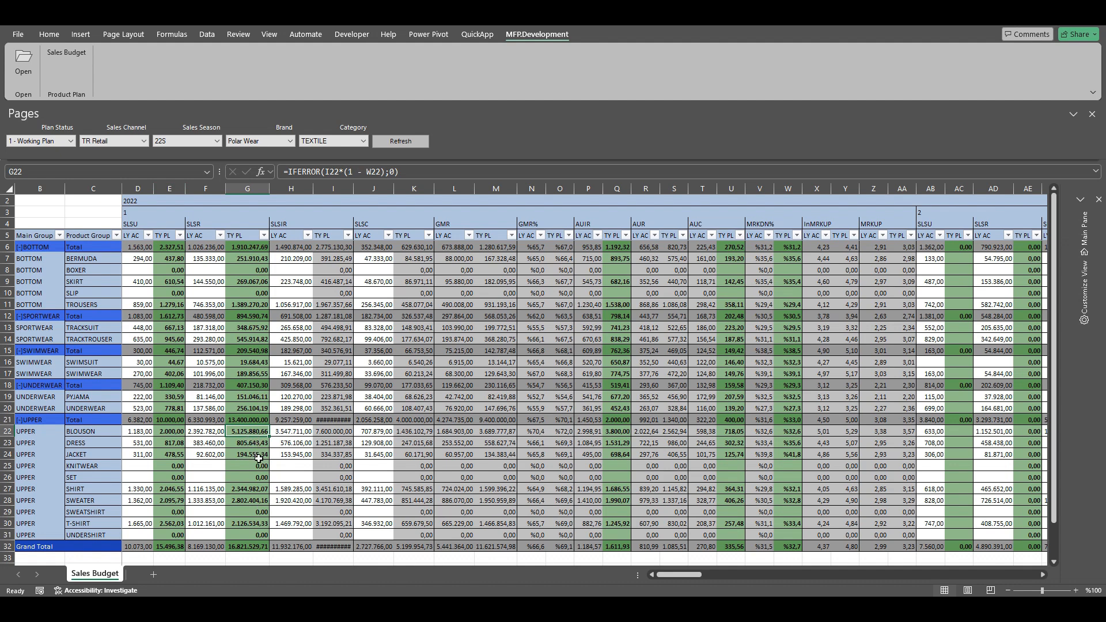
type("6m")
key("Return")
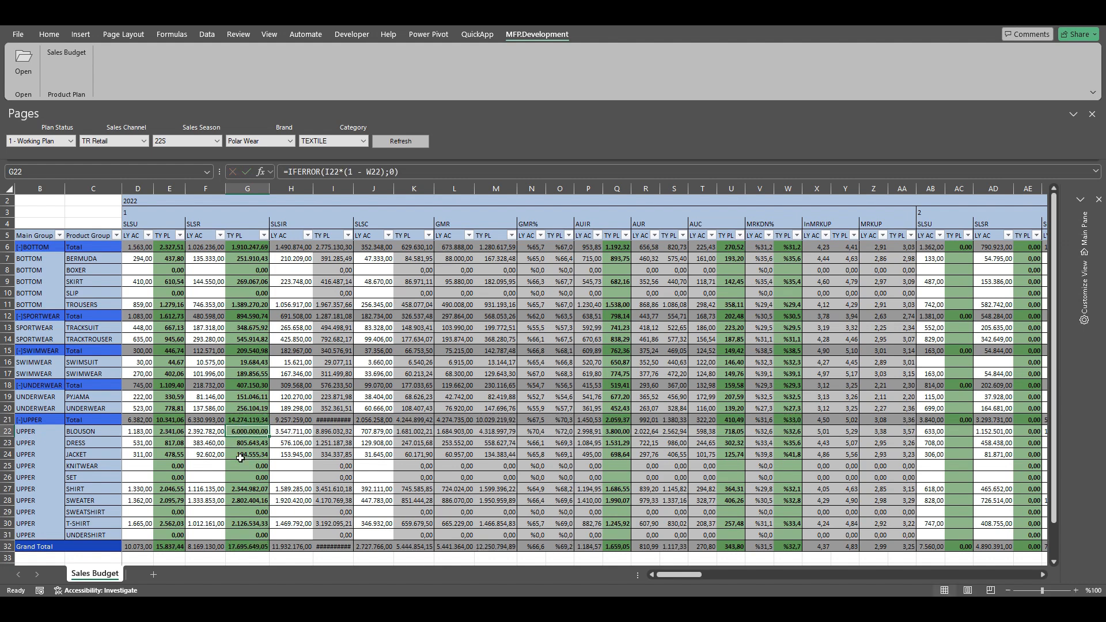
left_click(173, 436)
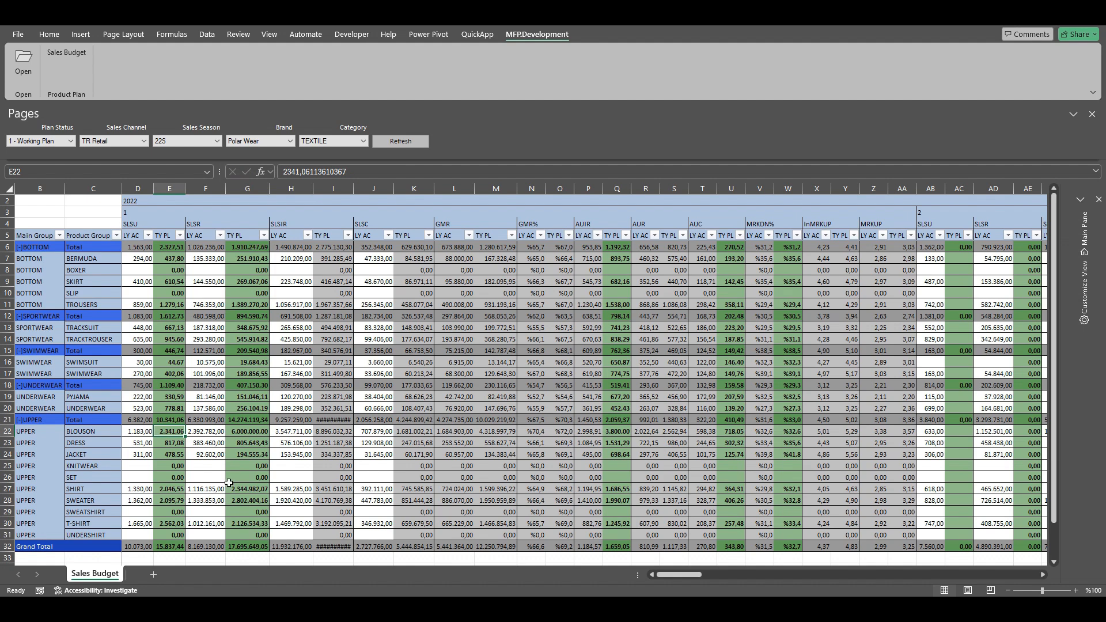
left_click(249, 430)
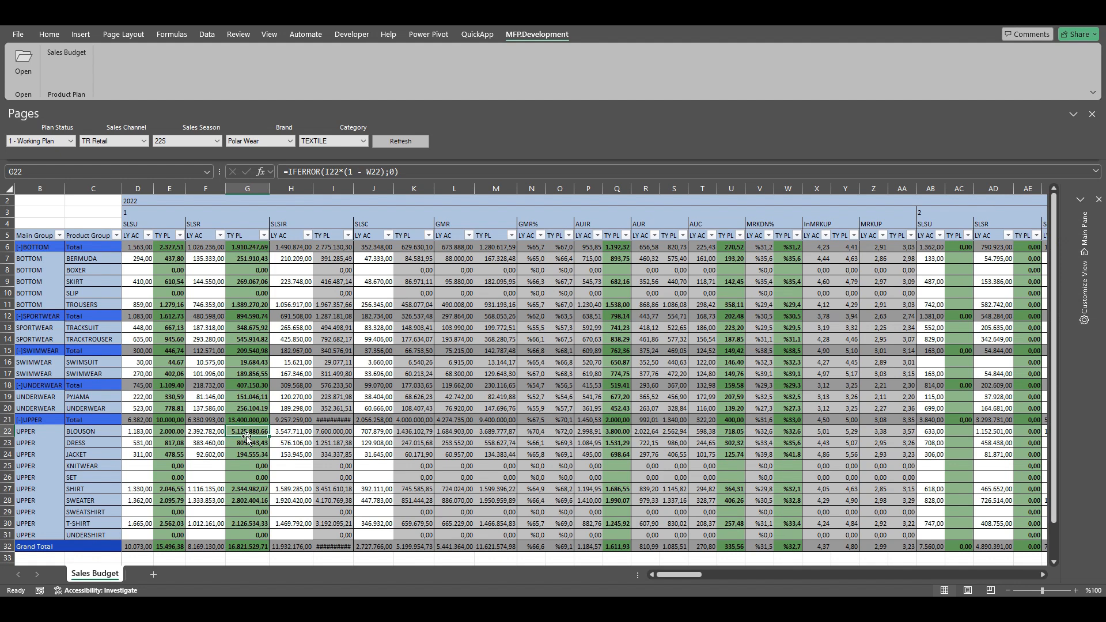
Enter 6m<2 as BLOUSON's TY PL SLSR in period 1 to use the second related calculation, and check its SLSU and MRKDN%
left_click(797, 432)
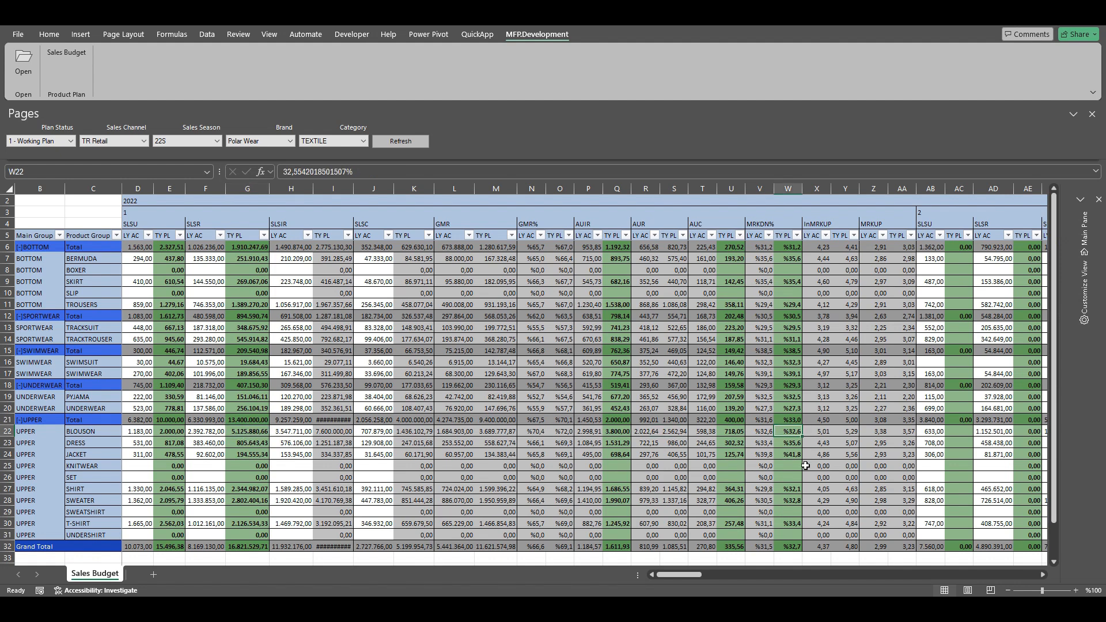
left_click(258, 434)
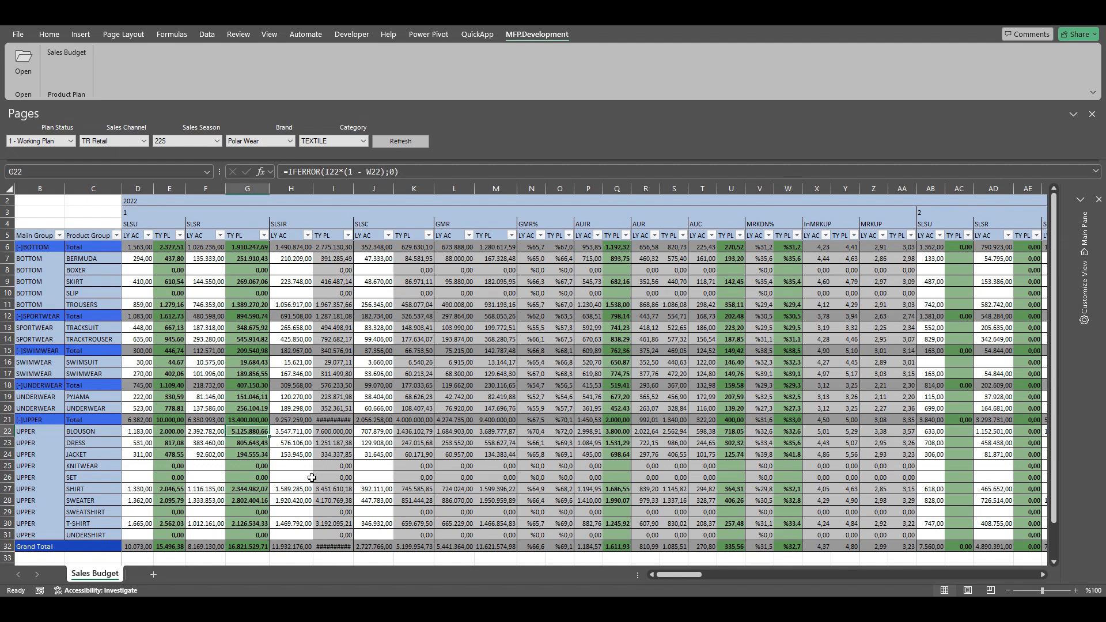
type("6m<2")
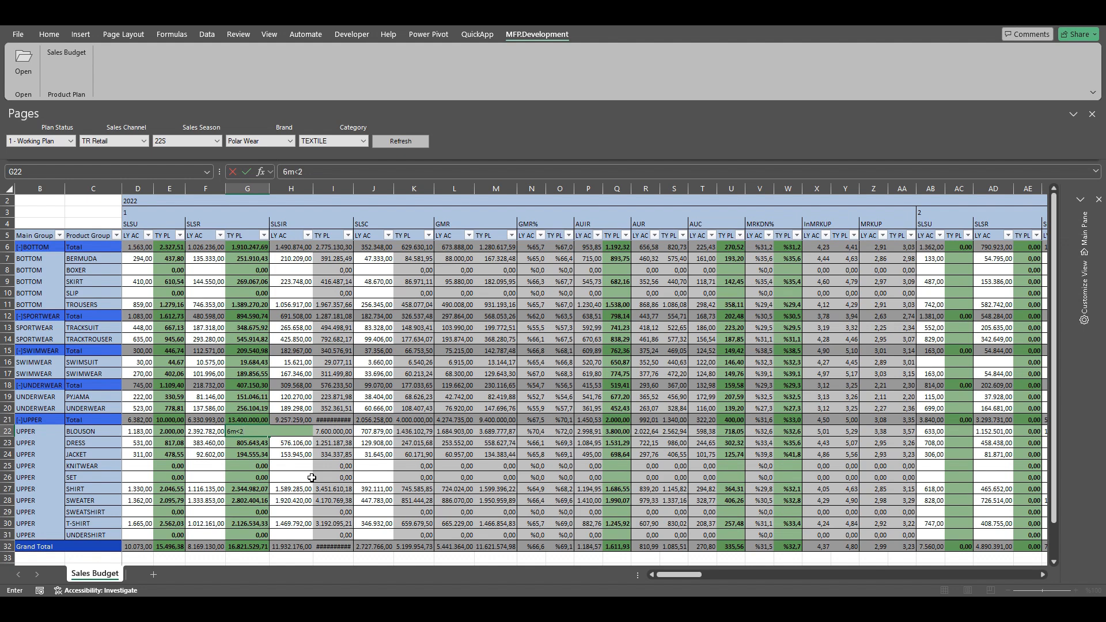
key("Return")
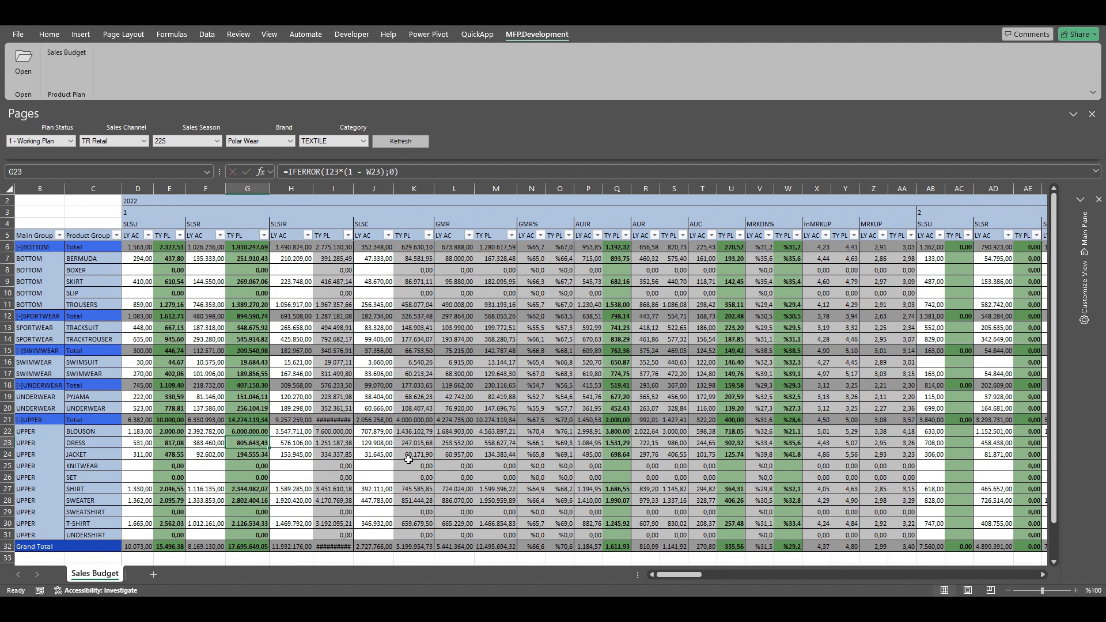
left_click(172, 432)
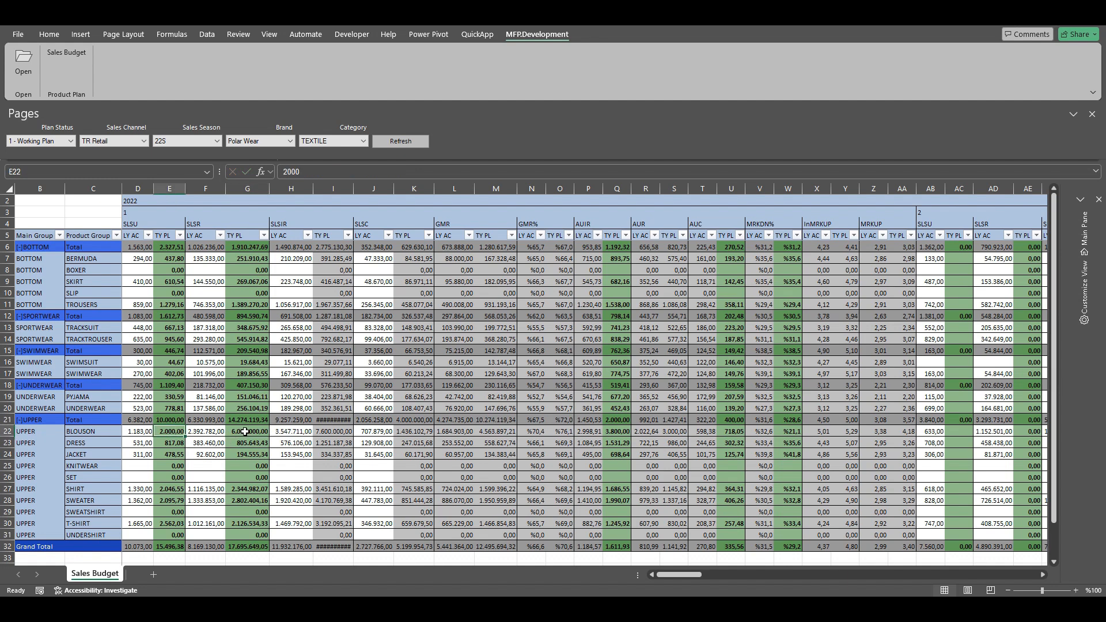
left_click(246, 431)
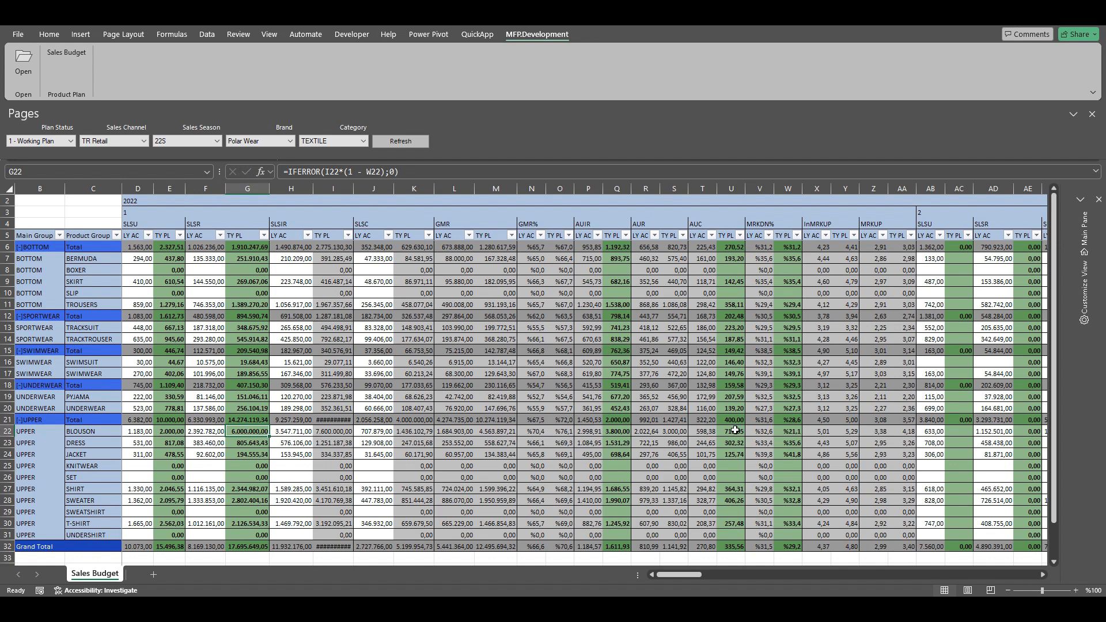
left_click(790, 431)
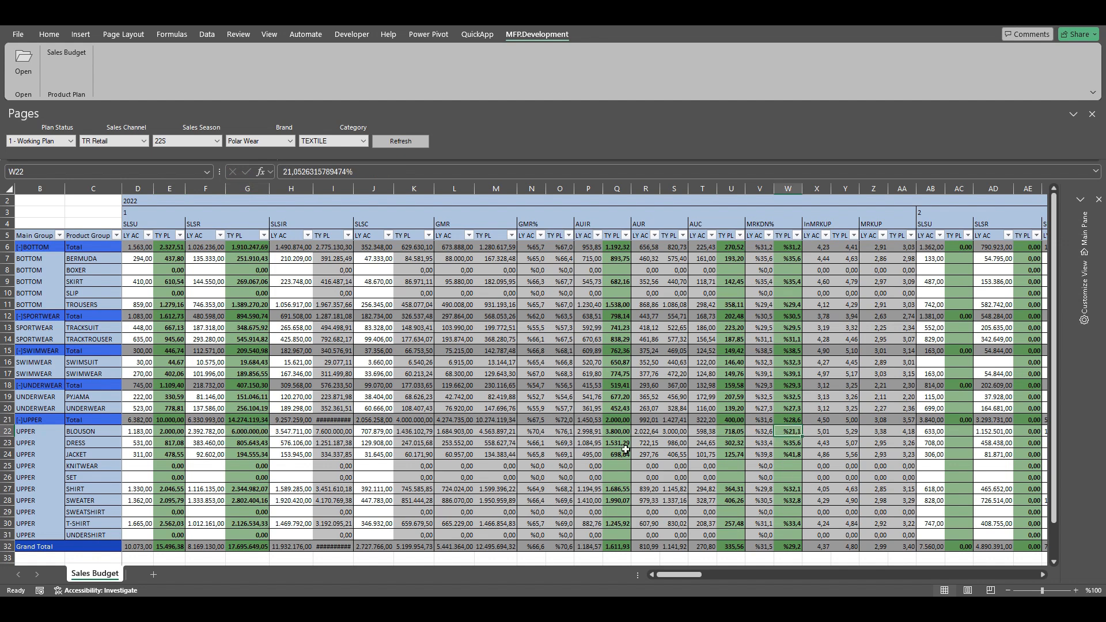
Display the value definition of BLOUSON's TY PL SLSR cell with the ?help command, review its related calculations, and close it
left_click(254, 431)
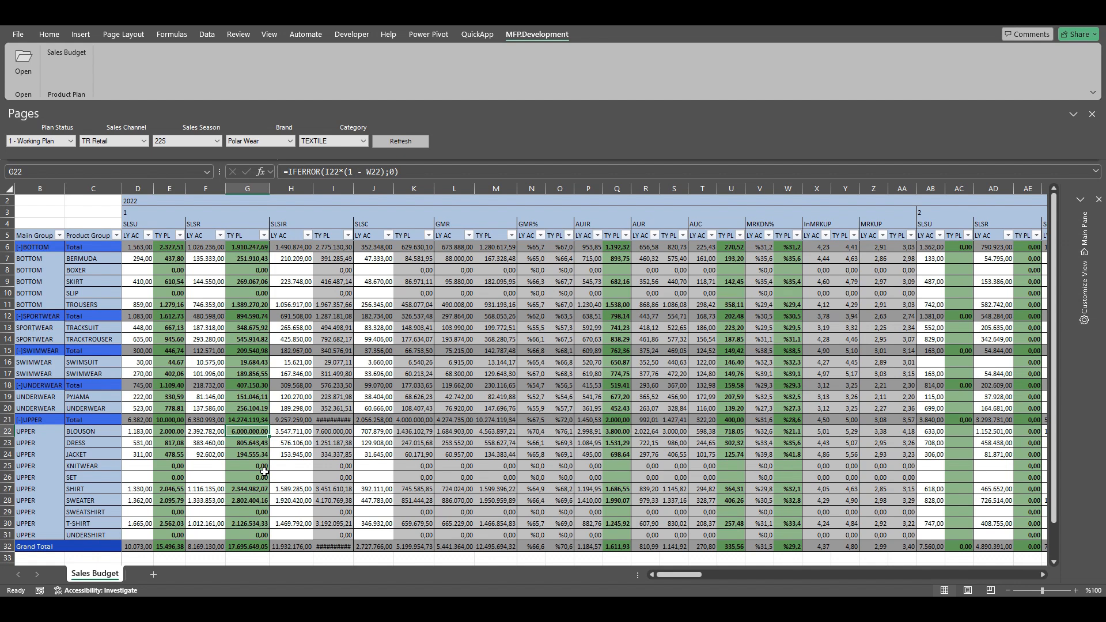
type("?")
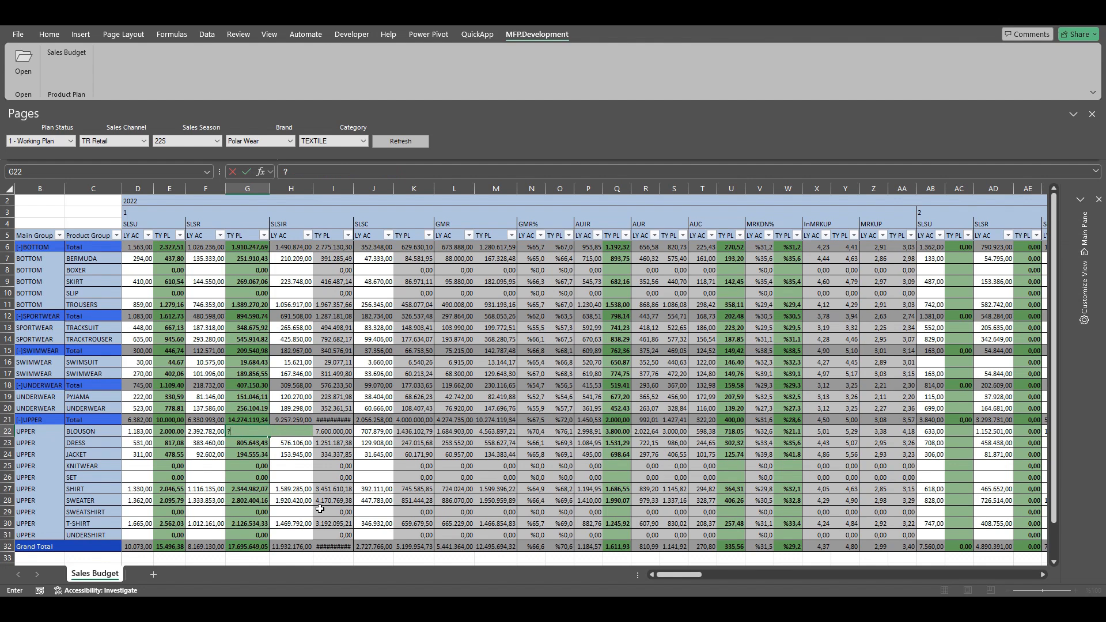
type("help")
key("Return")
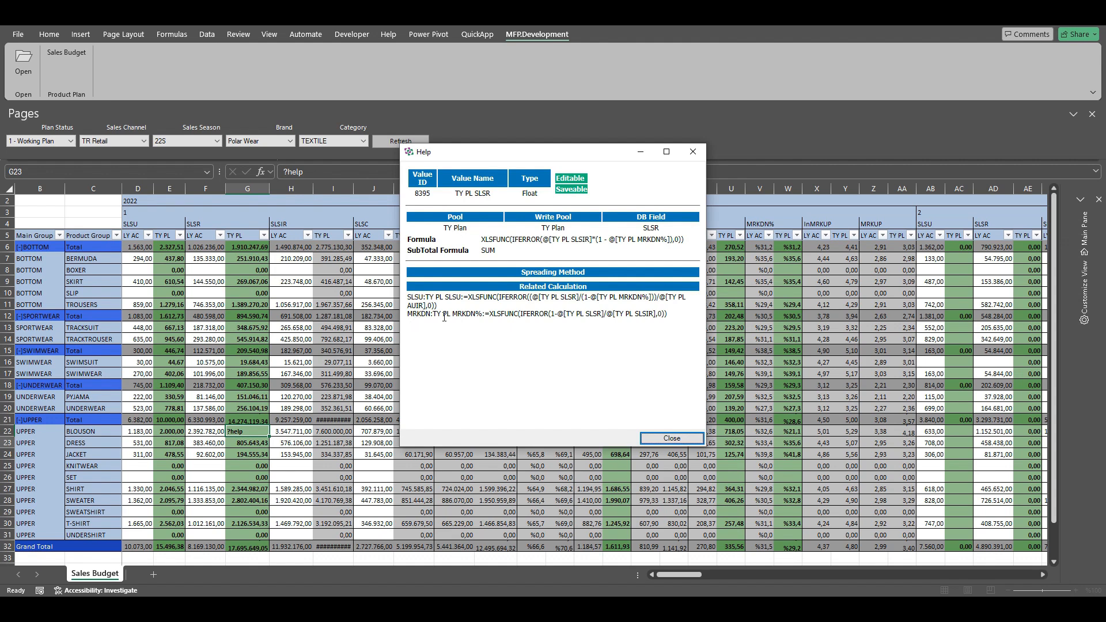
left_click(672, 438)
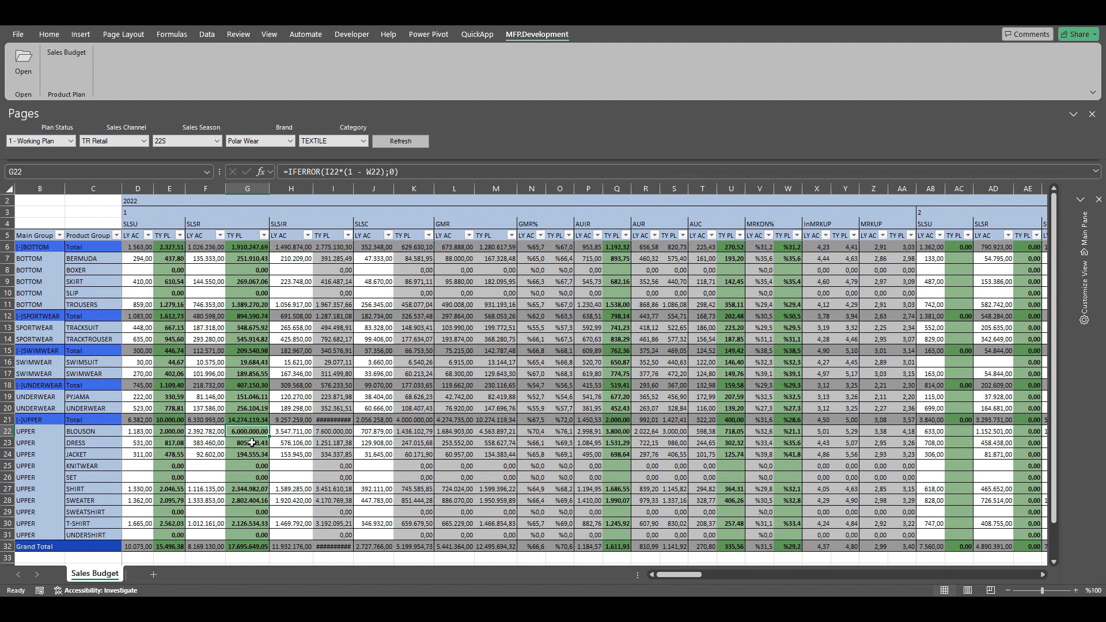
Make the second related calculation the default for TY PL SLSR by entering ?set rc 2 in BLOUSON's period 1 cell
type("set")
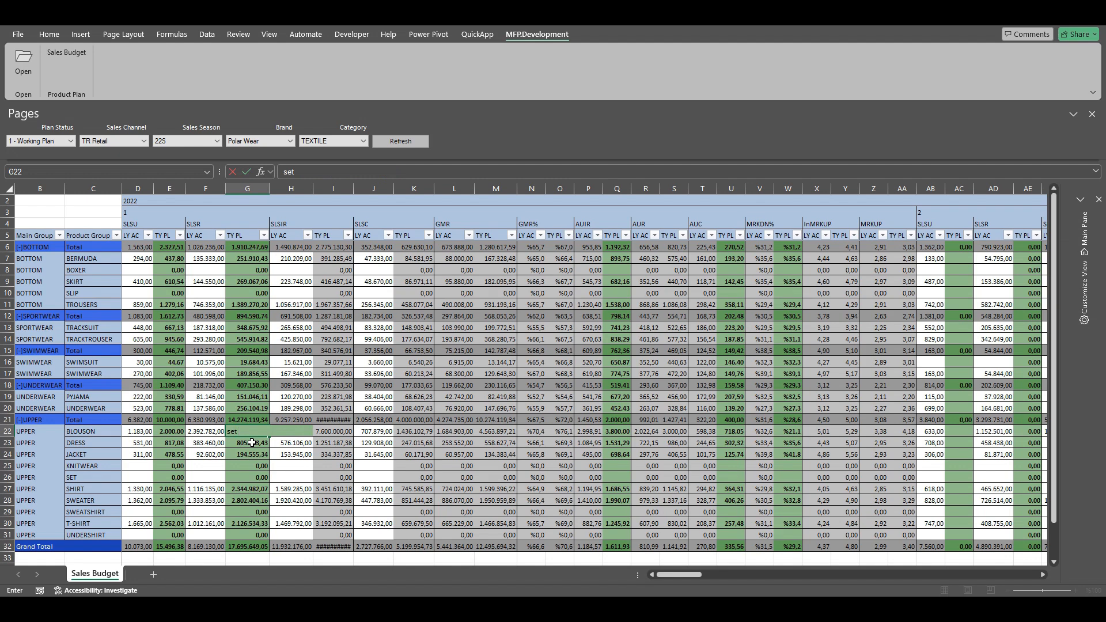
key("BackSpace")
key("BackSpace")
type("?set rc 2")
key("Return")
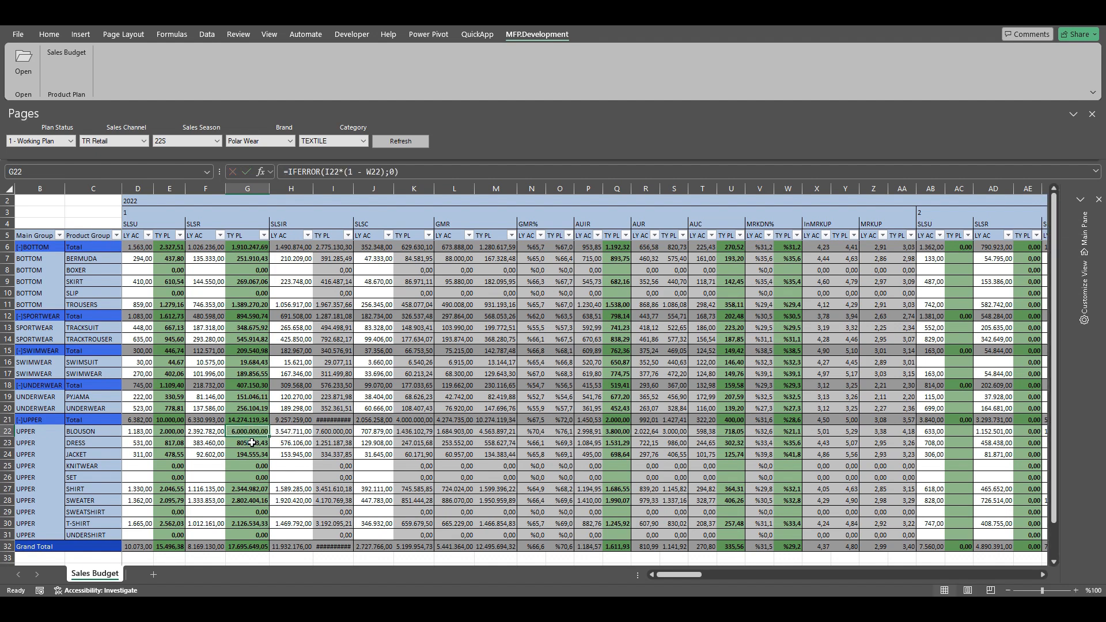
Set BLOUSON's TY PL SLSR in period 1 to 6500k and check its TY PL MRKDN%
left_click(789, 432)
left_click(254, 432)
type("6500k")
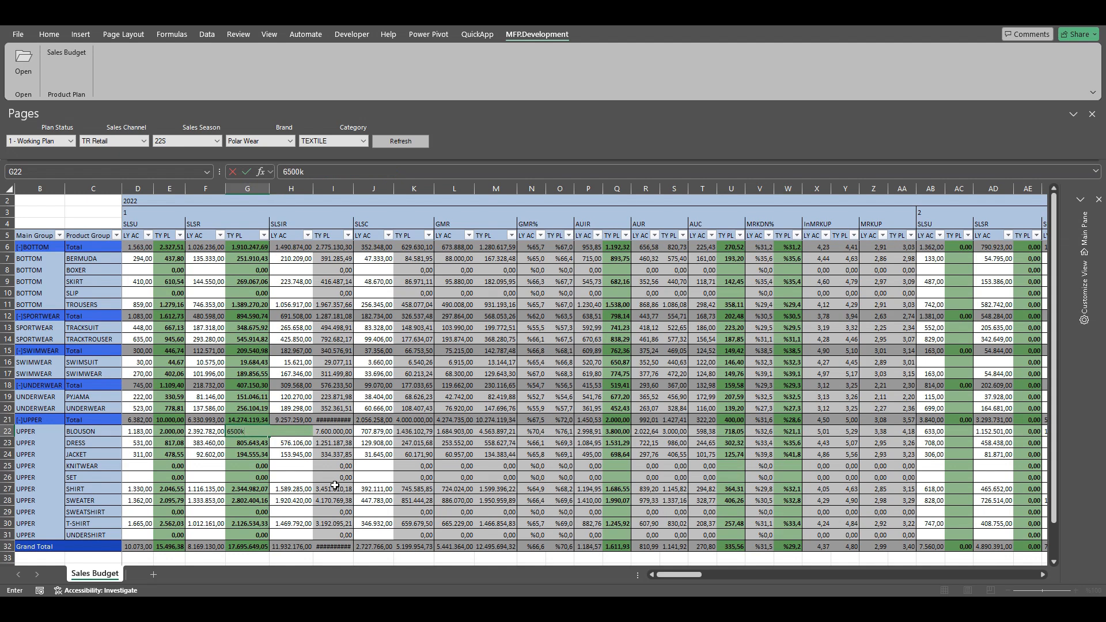
key("Return")
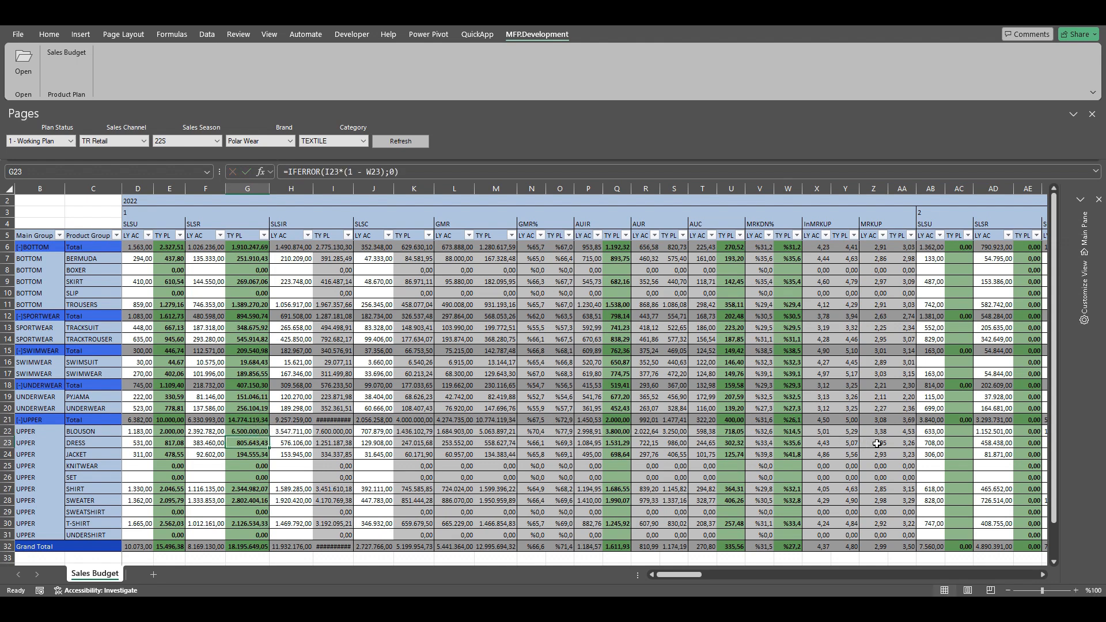
left_click(797, 433)
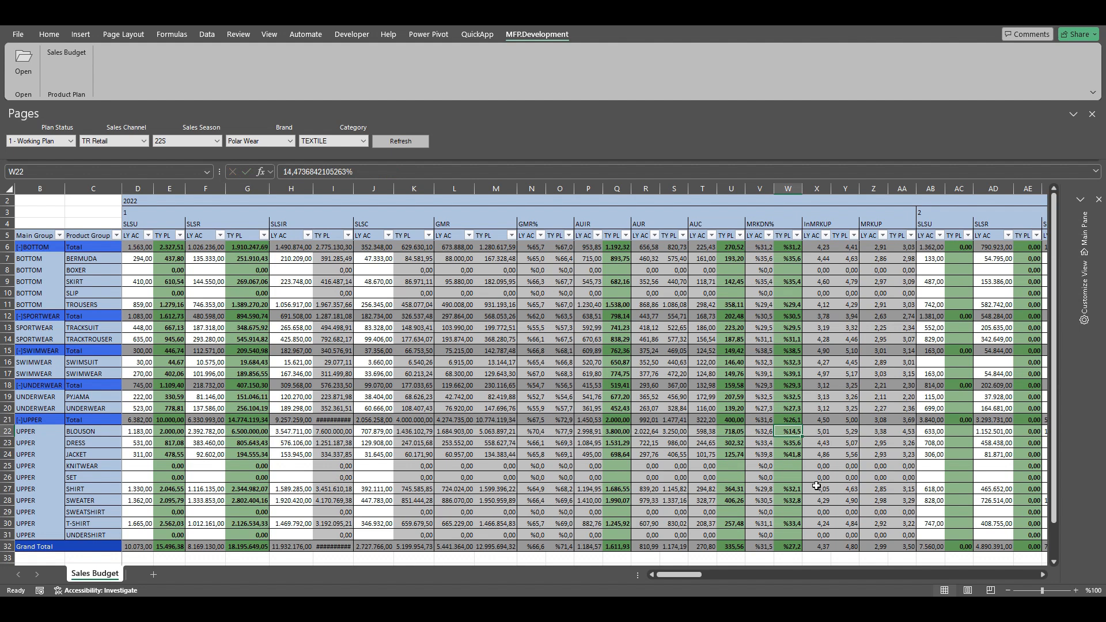
left_click(248, 432)
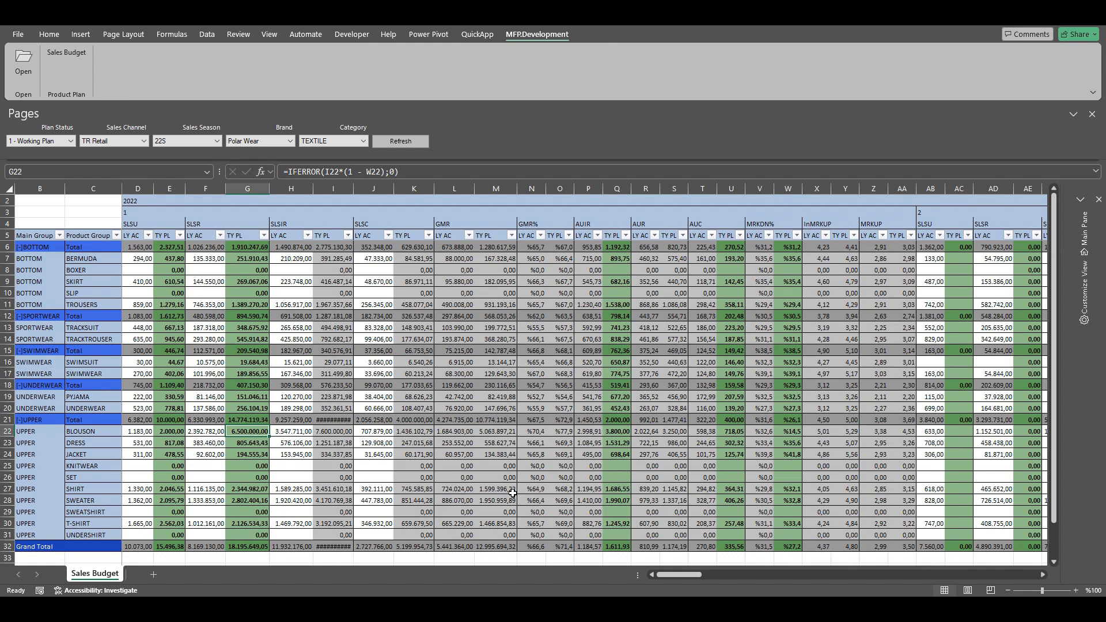